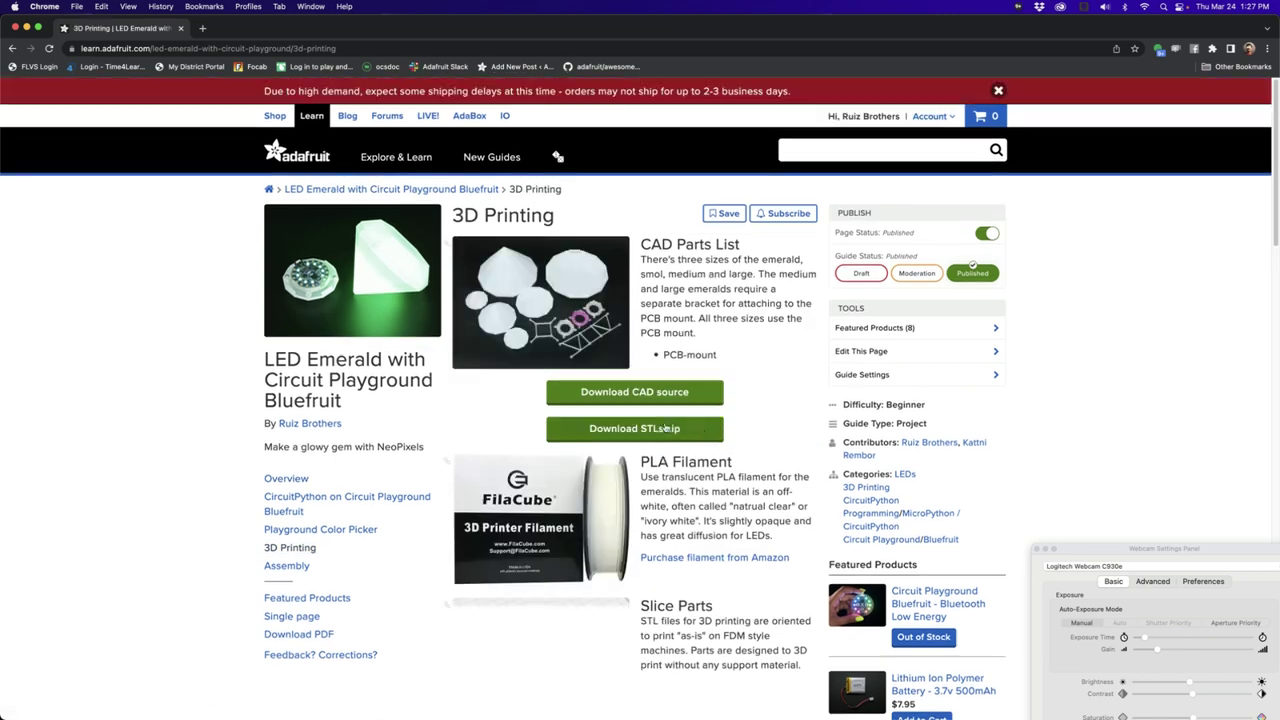
Review the 3D Printing guide page, covering the slicing notes, the emerald set sizes and the CAD assembly.
scroll(588, 460, down, 8)
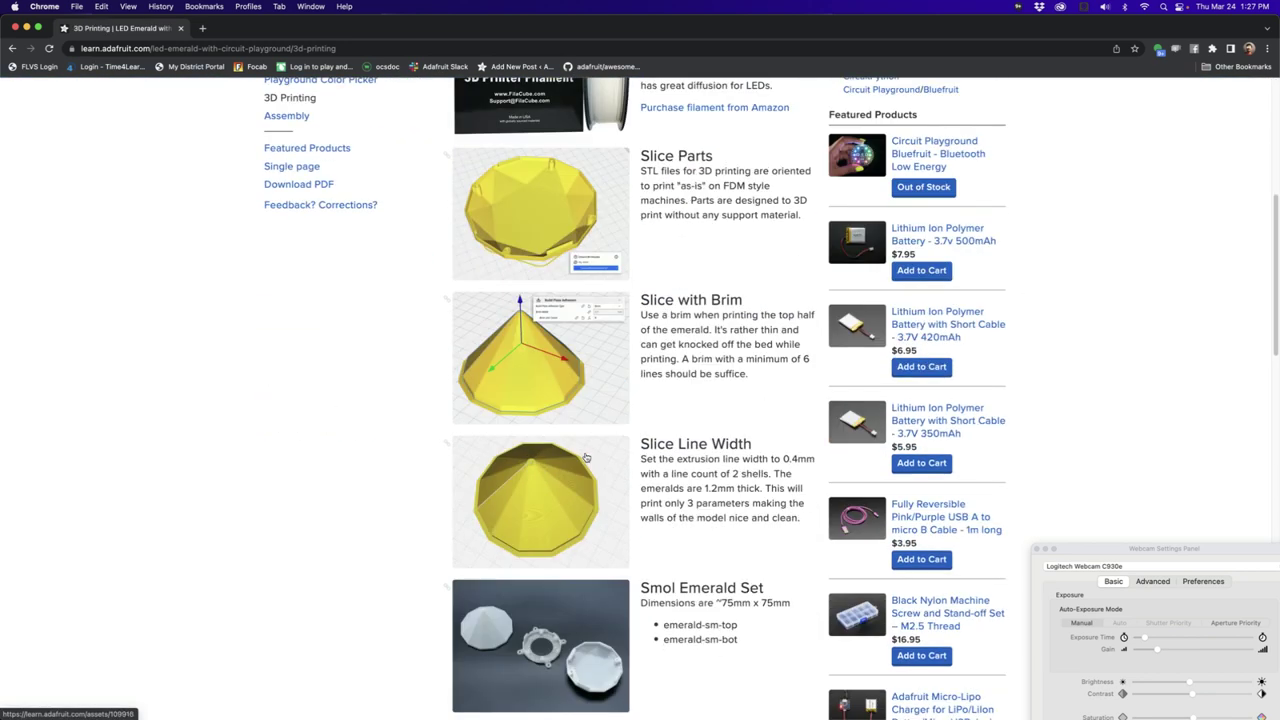
scroll(540, 458, down, 5)
scroll(497, 458, up, 2)
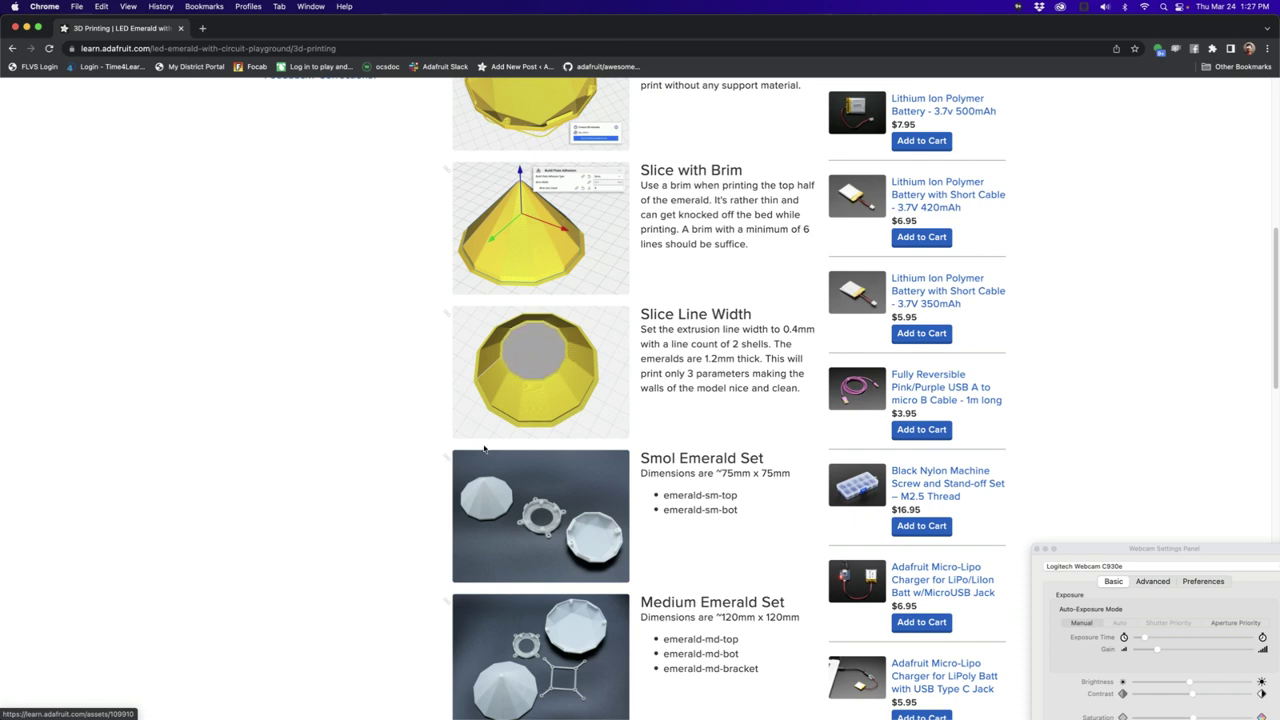
scroll(460, 520, down, 11)
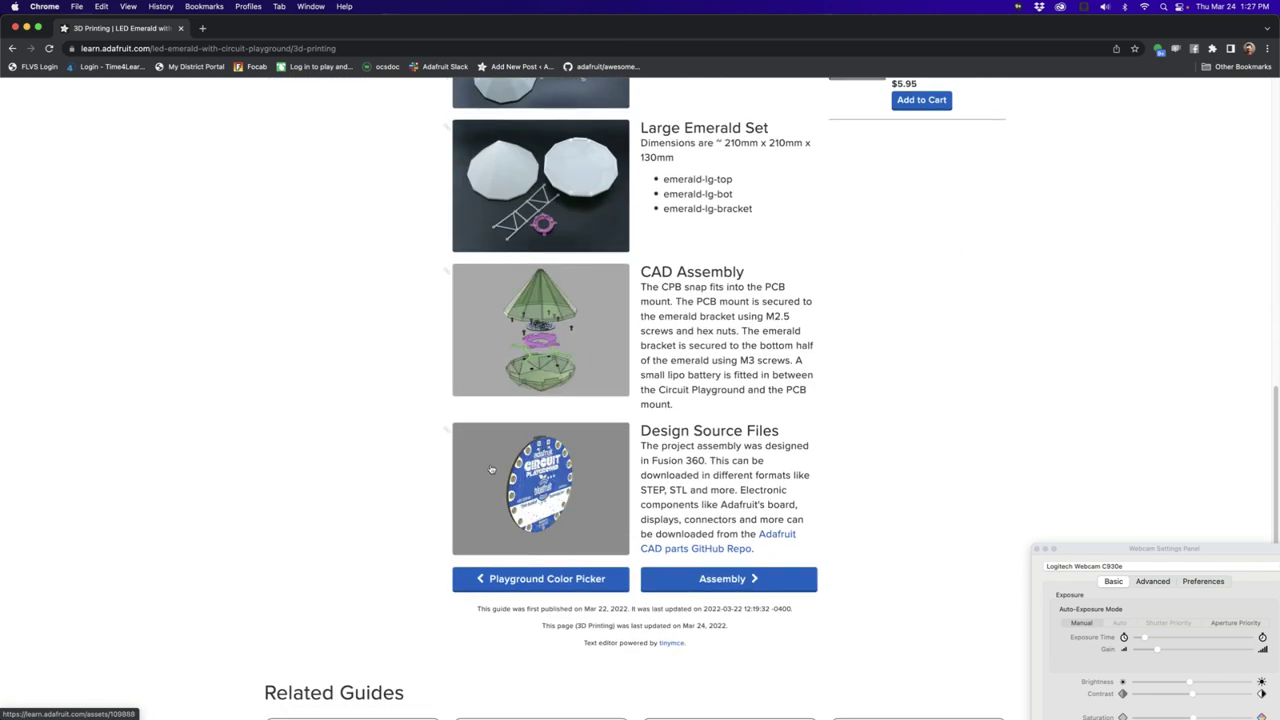
scroll(489, 457, up, 20)
scroll(489, 457, up, 2)
Switch to Fusion 360 and show the Gem component in the LED Emerald Gem assembly.
key(super+Tab)
key(super+Tab)
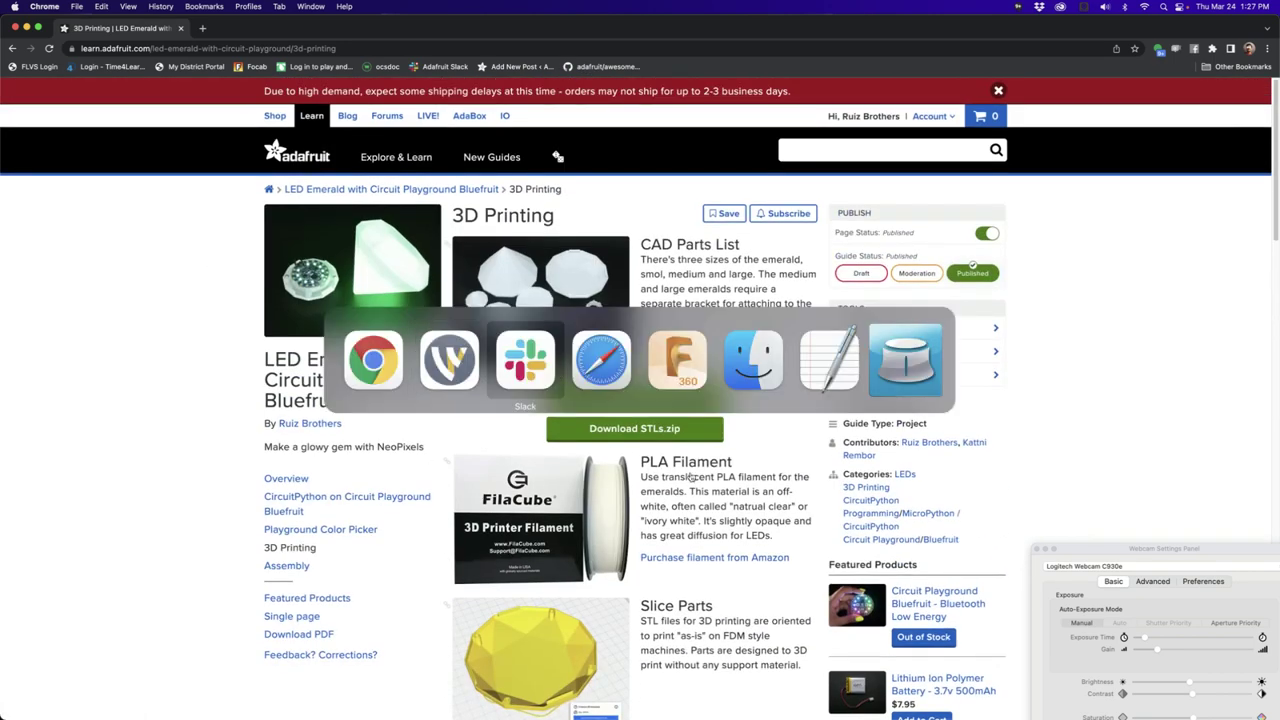
key(super+Tab)
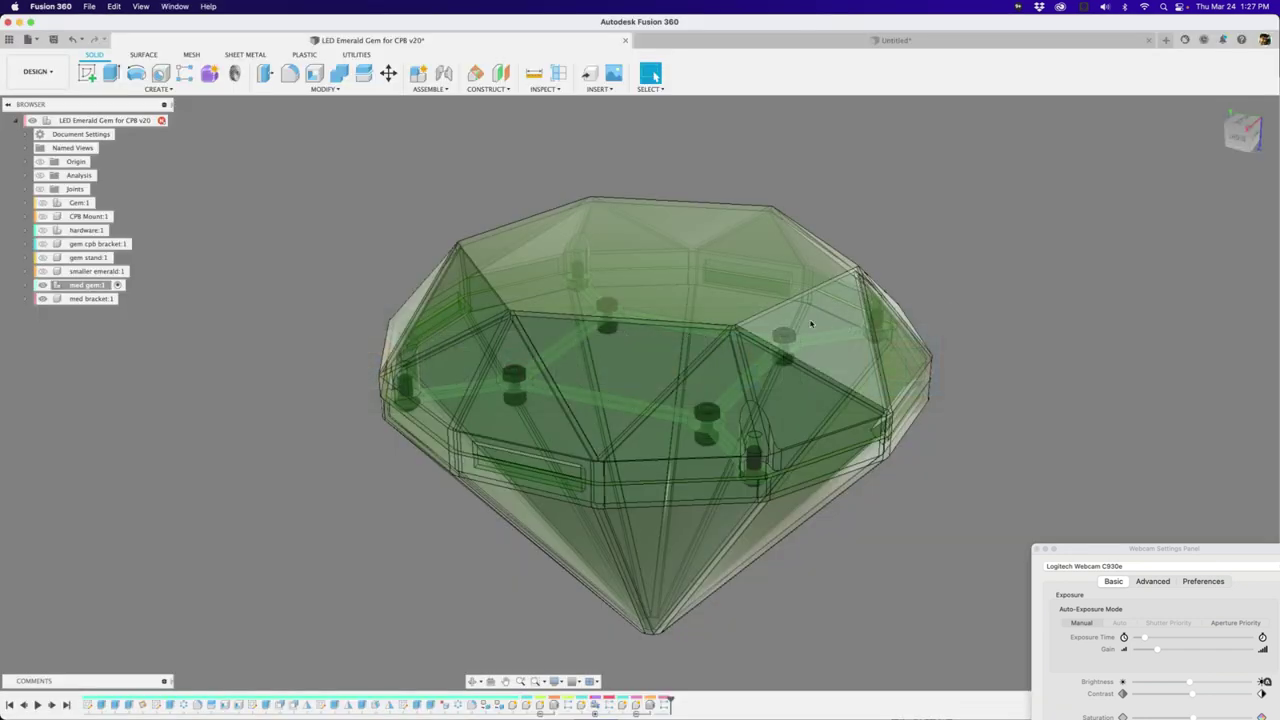
scroll(800, 320, down, 3)
click(42, 203)
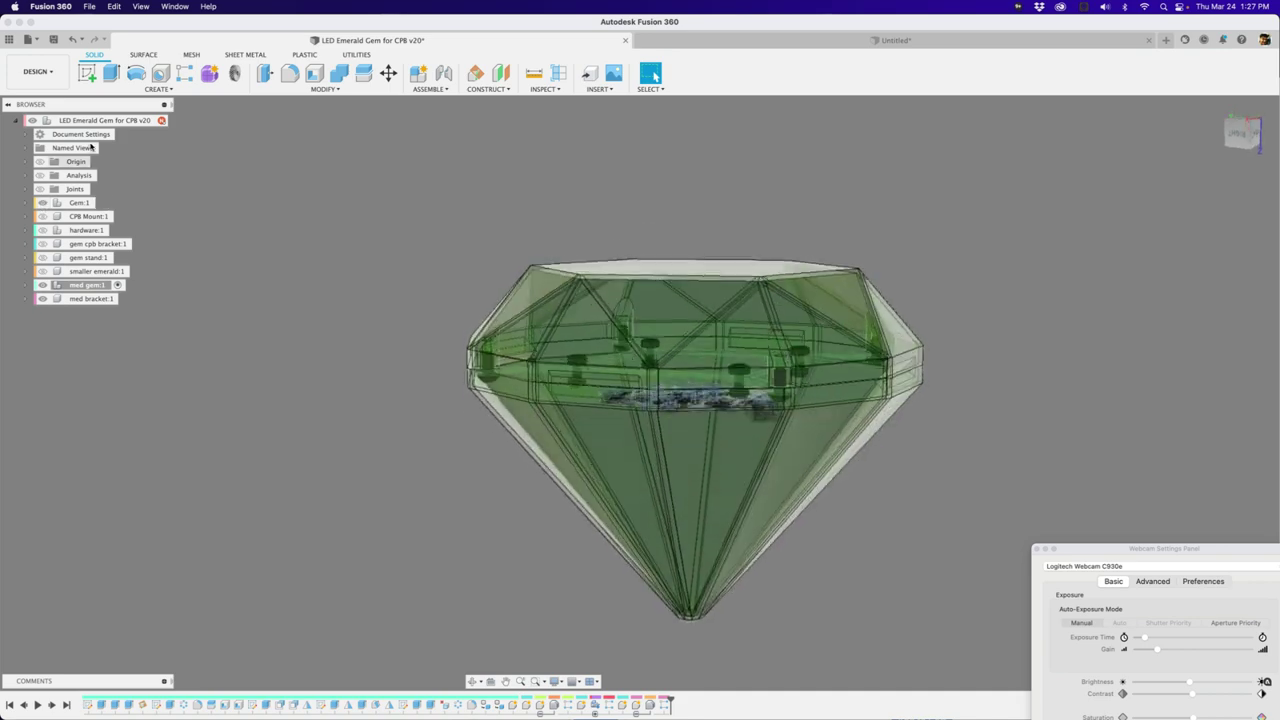
Activate the top-level assembly and show the CPB Mount component to inspect how the circuit board is held.
click(164, 121)
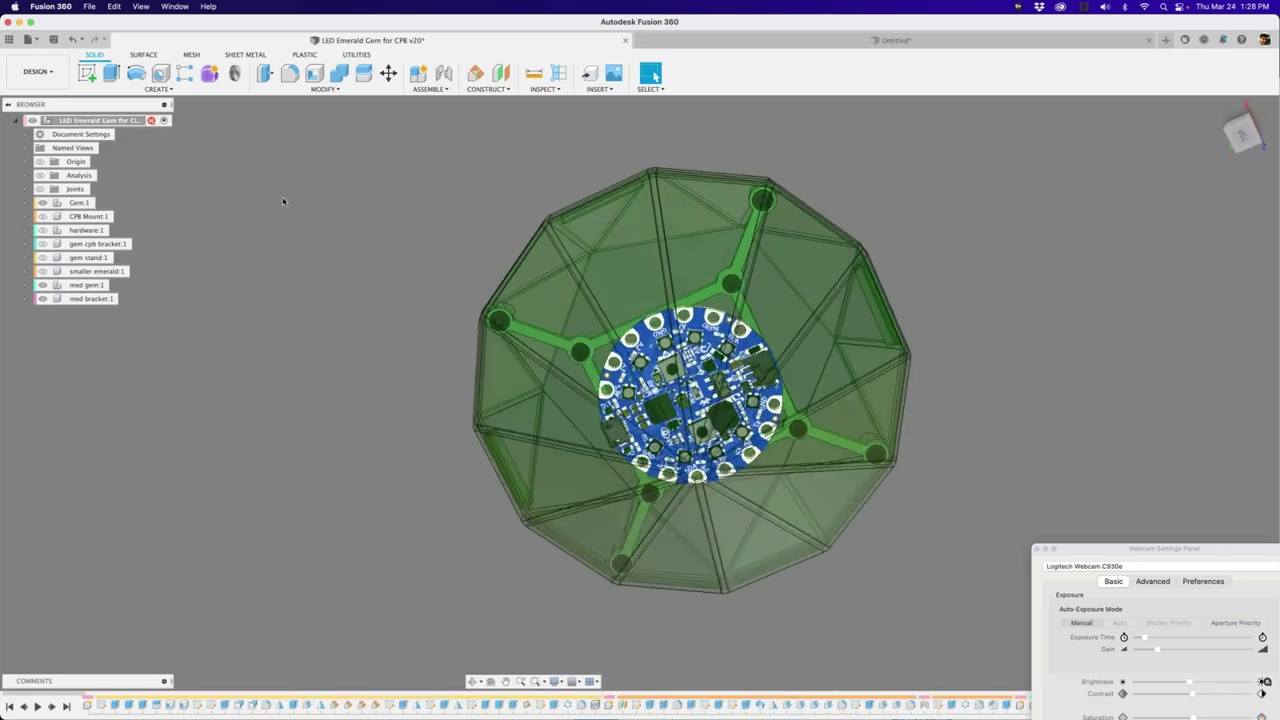
click(42, 216)
scroll(262, 279, up, 3)
scroll(271, 279, down, 3)
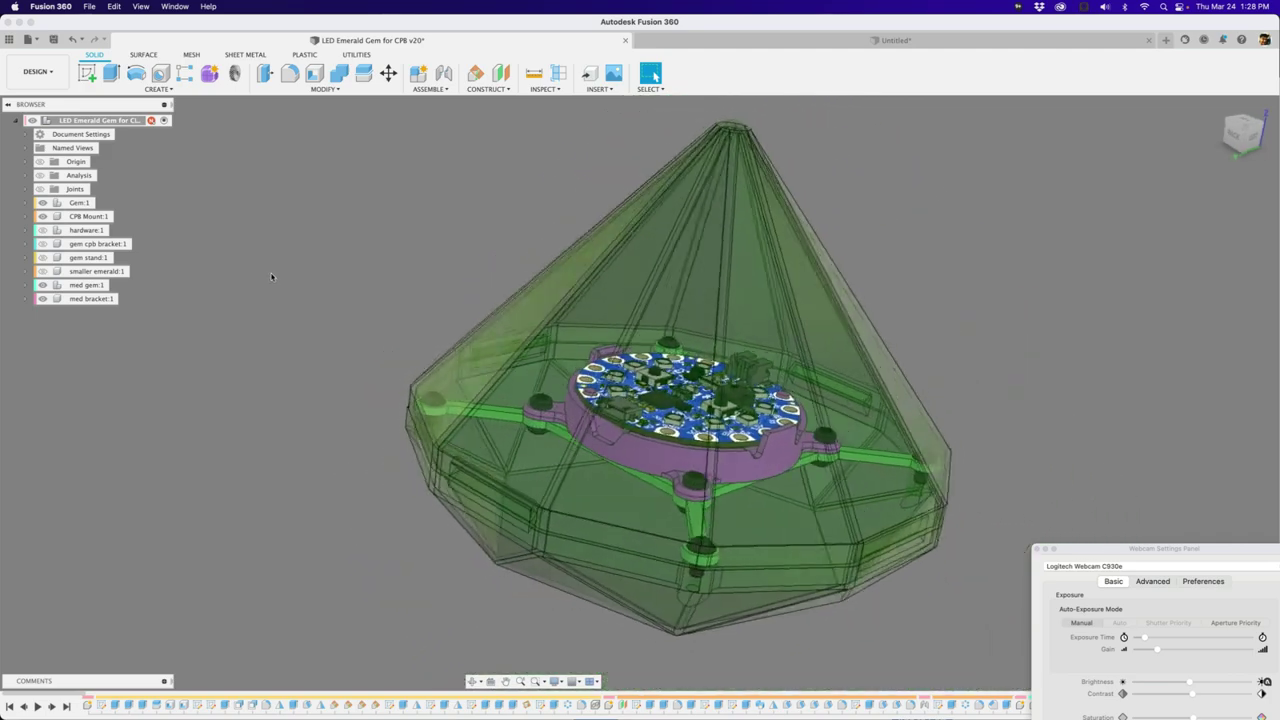
shift+middle_drag(271, 279, 538, 350)
scroll(667, 409, up, 3)
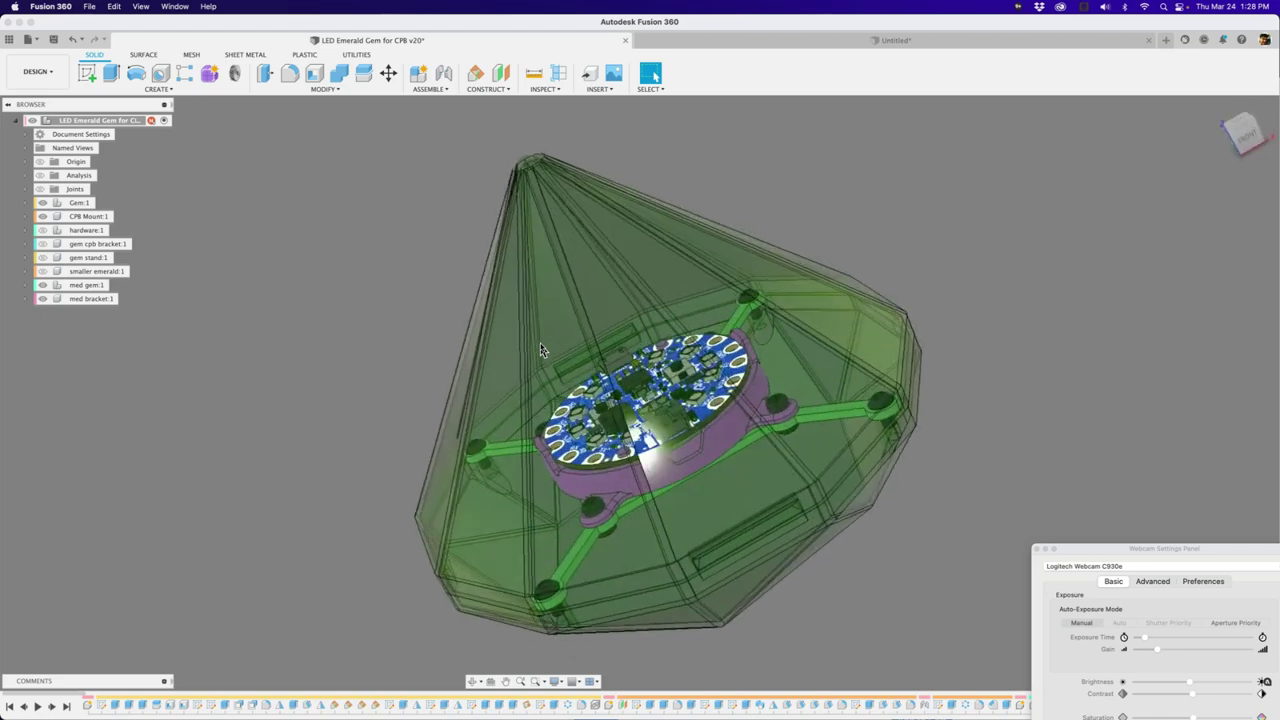
Create a new design and add an active internal standard component named emerald.
click(1165, 40)
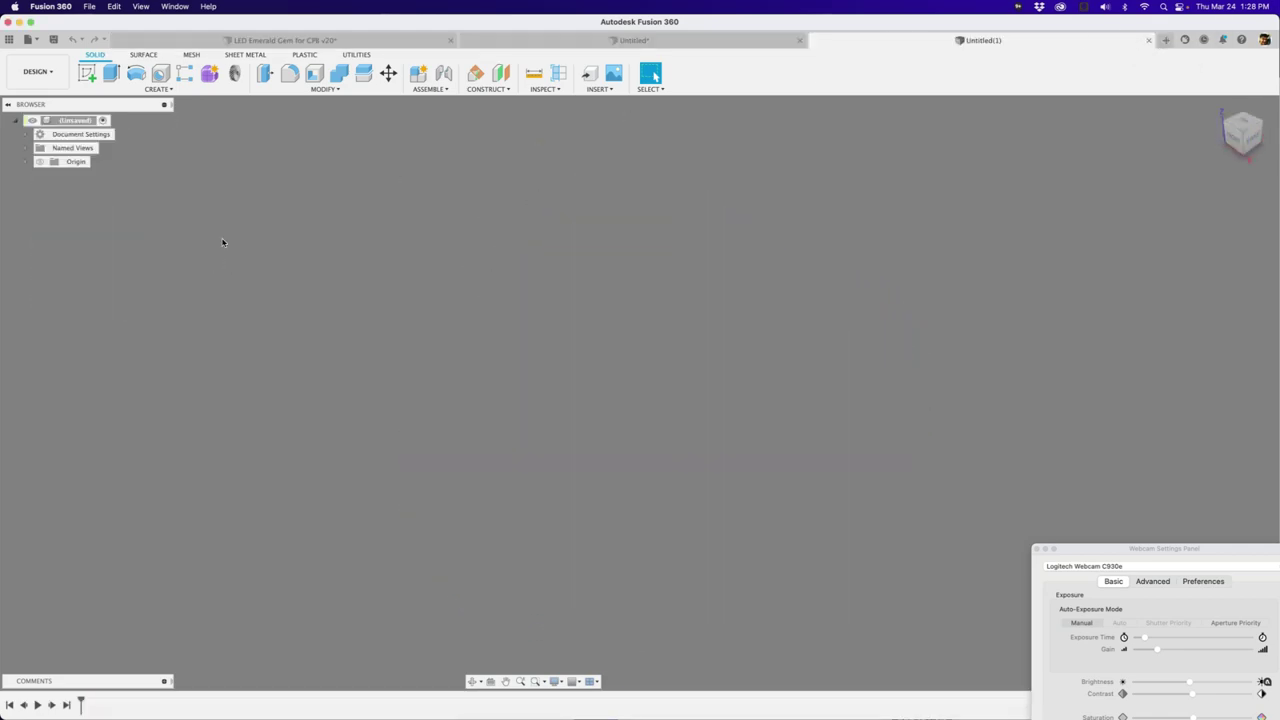
key(shift+n)
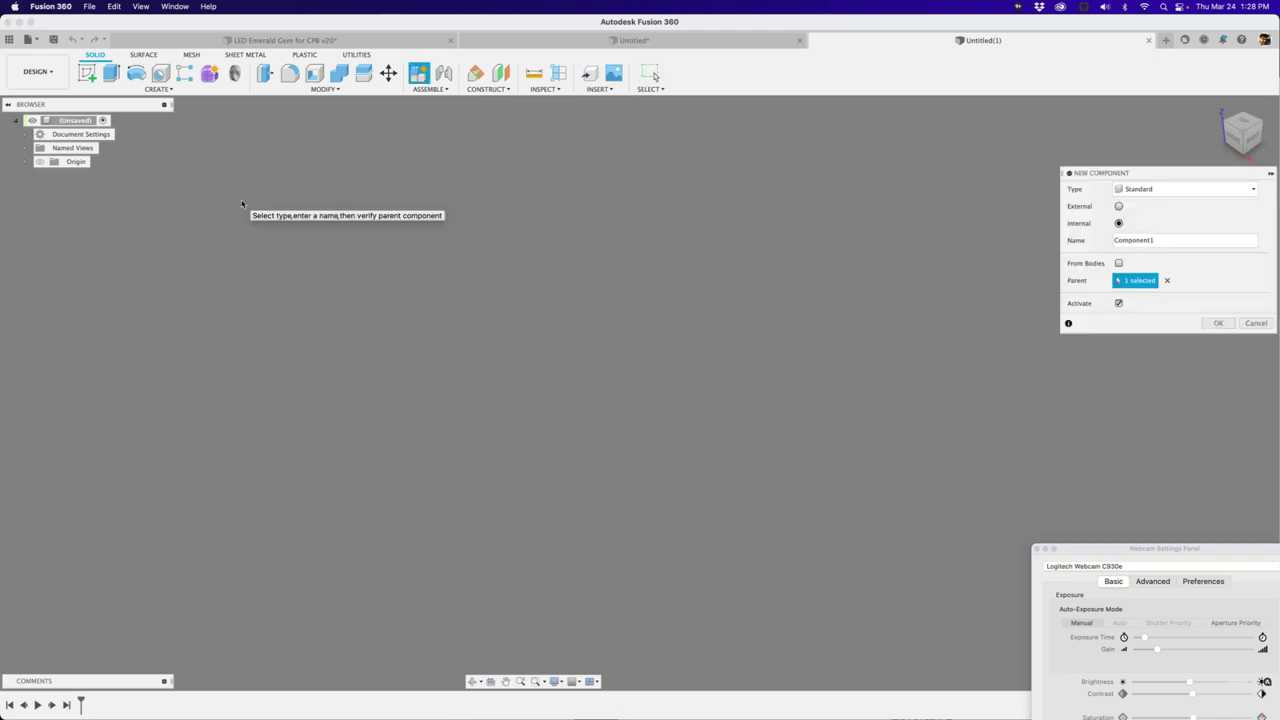
drag(1247, 177, 595, 258)
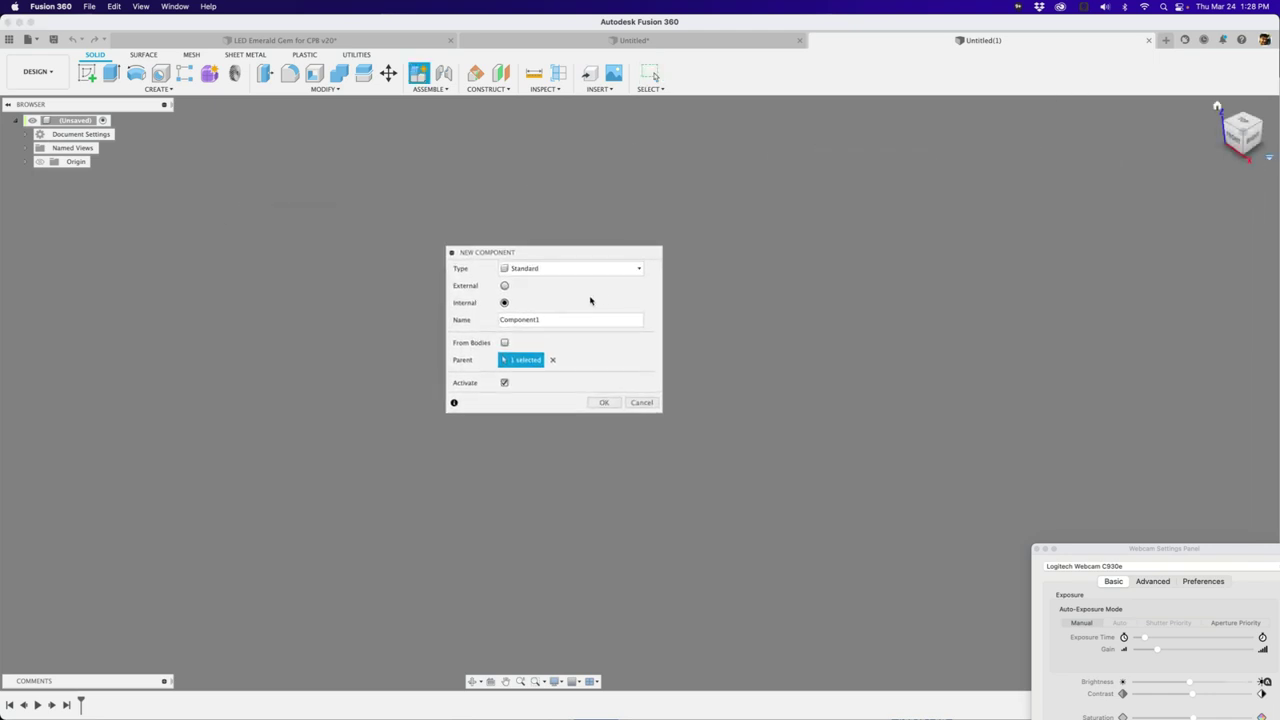
double_click(573, 321)
text(emeral)
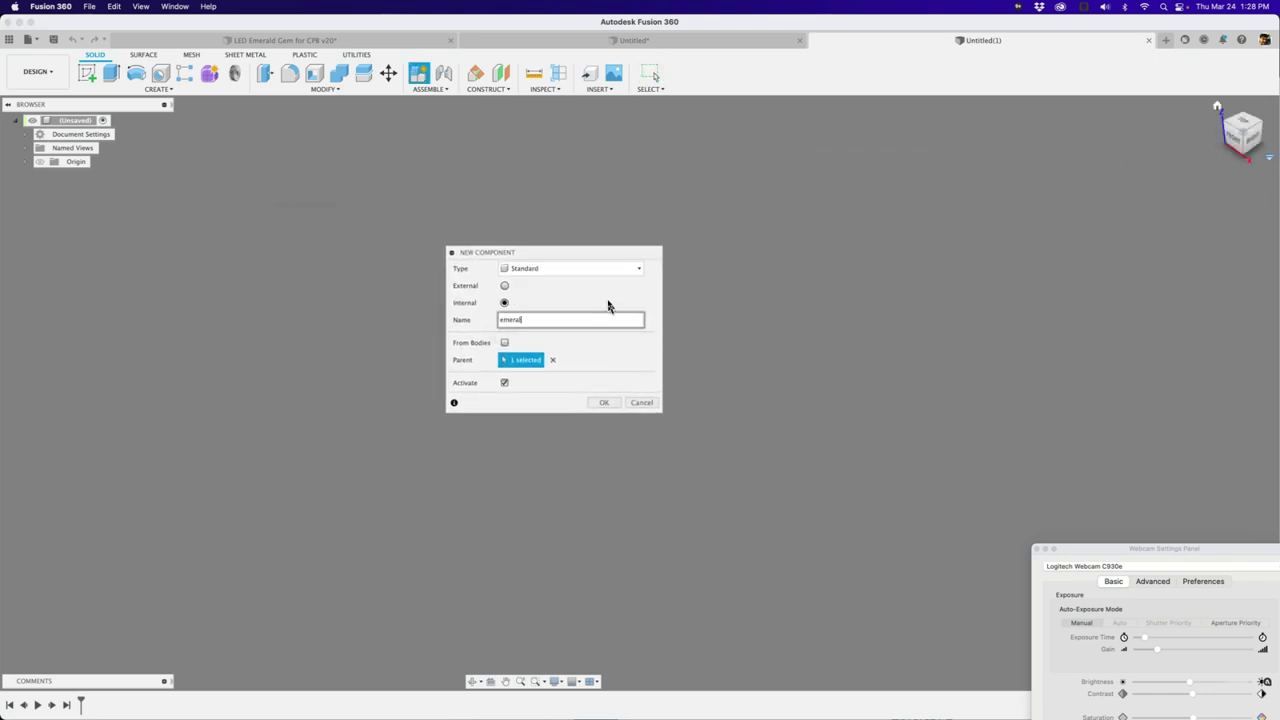
text(d)
key(Return)
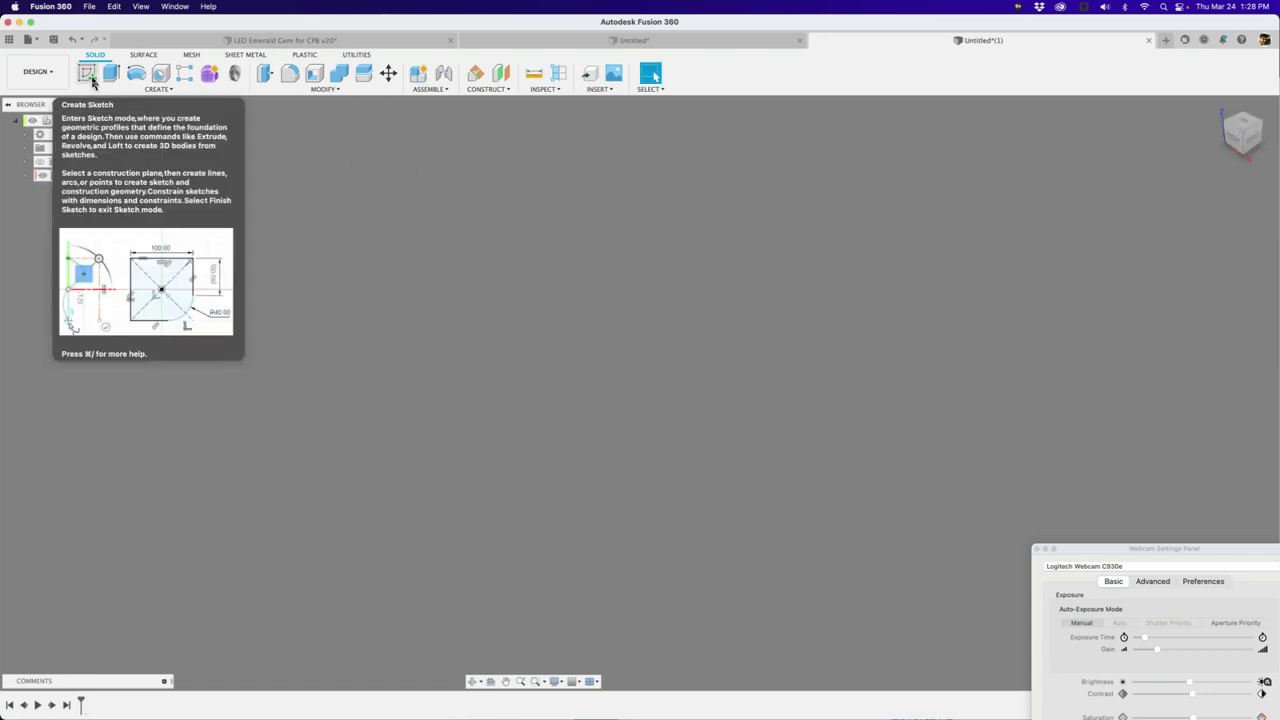
Start a sketch on the horizontal XY plane in the emerald component.
click(88, 74)
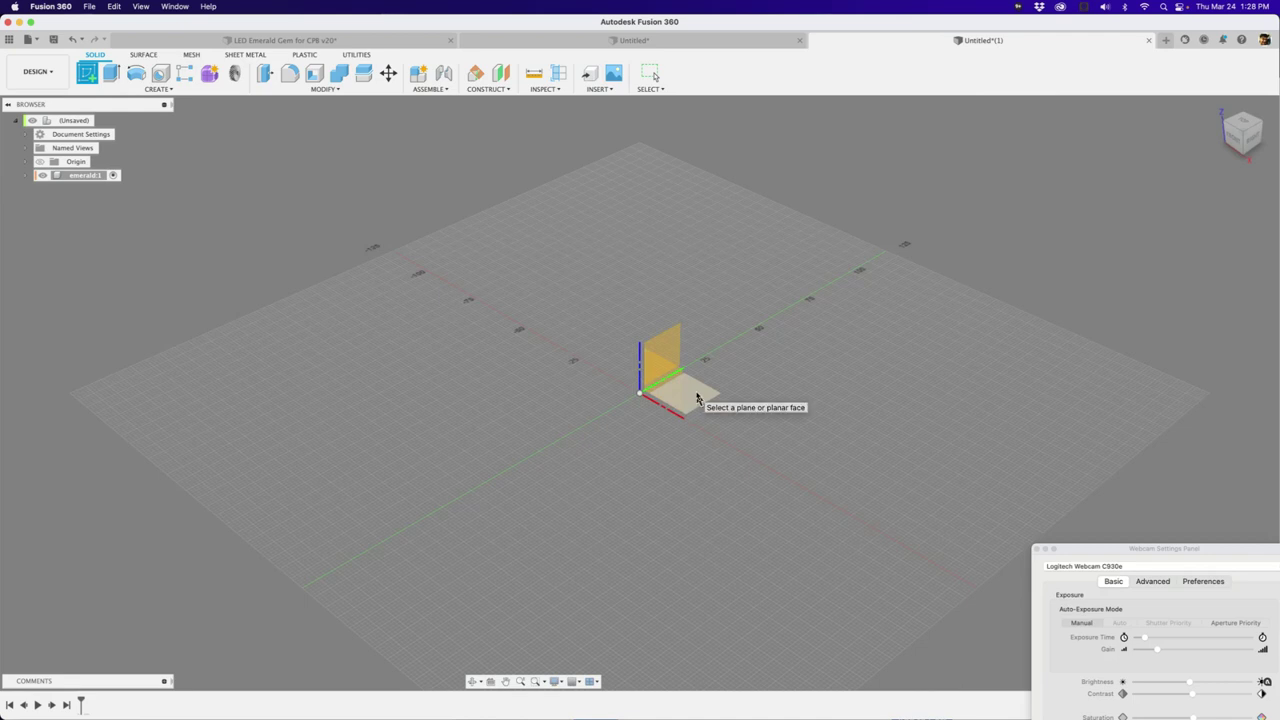
scroll(697, 395, up, 2)
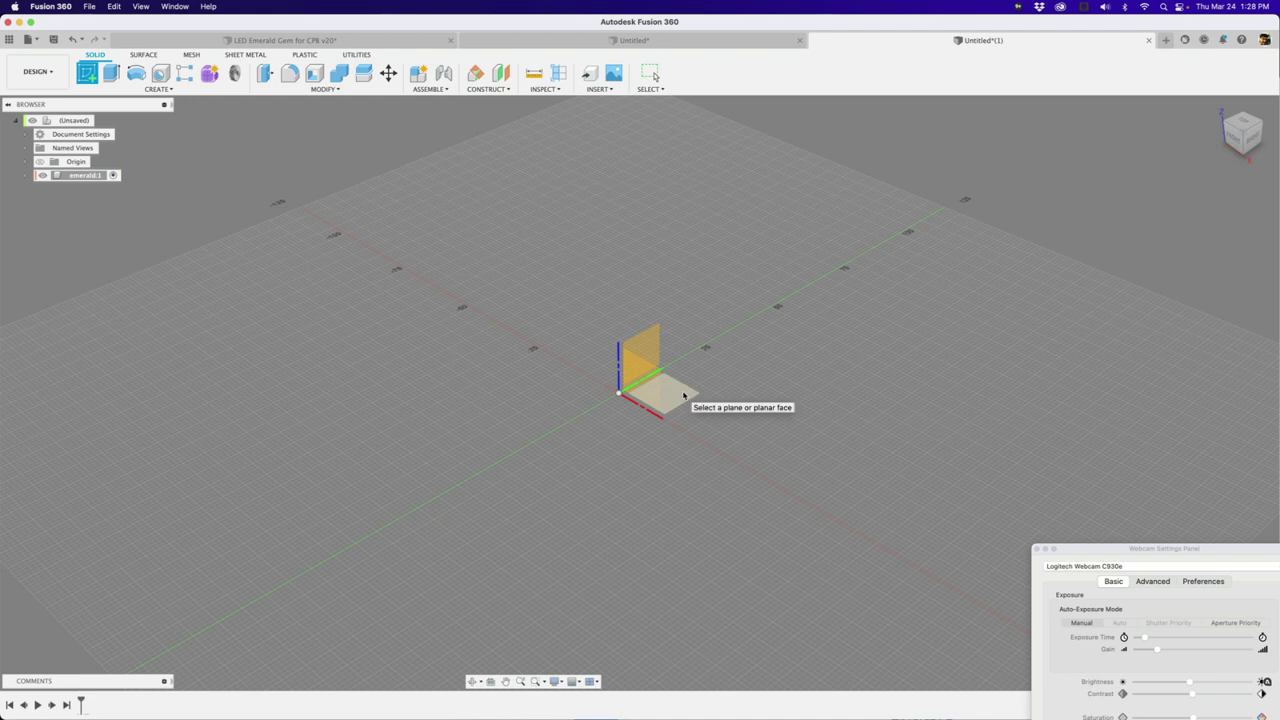
click(670, 388)
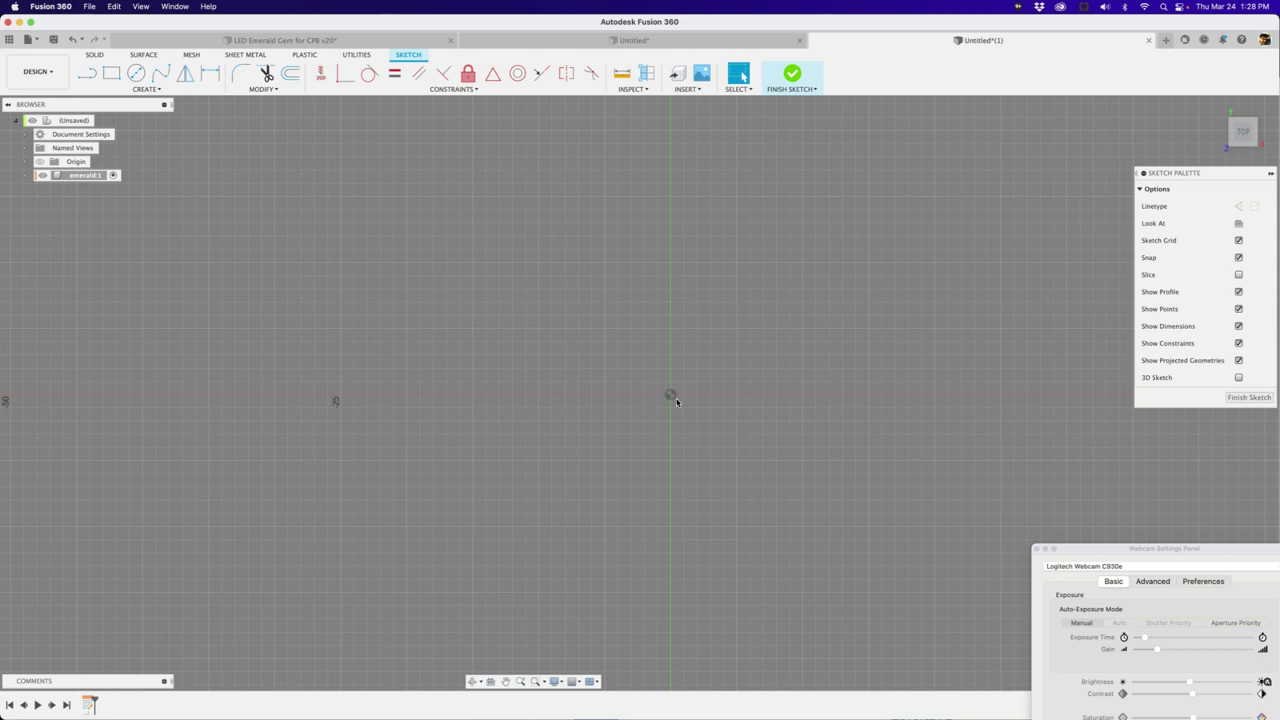
Draw a 12-sided circumscribed polygon centred on the origin with a 50 mm radius.
key(s)
mouse_move(692, 398)
mouse_down()
mouse_move(733, 400)
mouse_move(545, 323)
mouse_up()
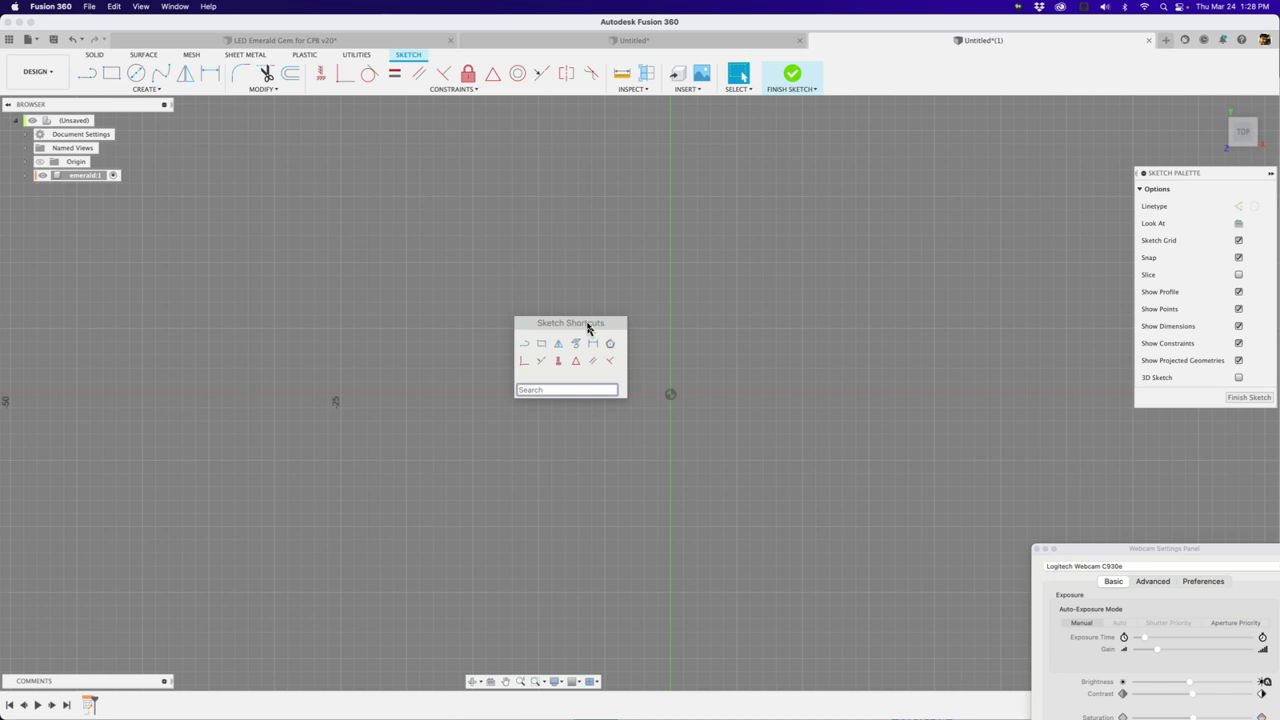
text(poly)
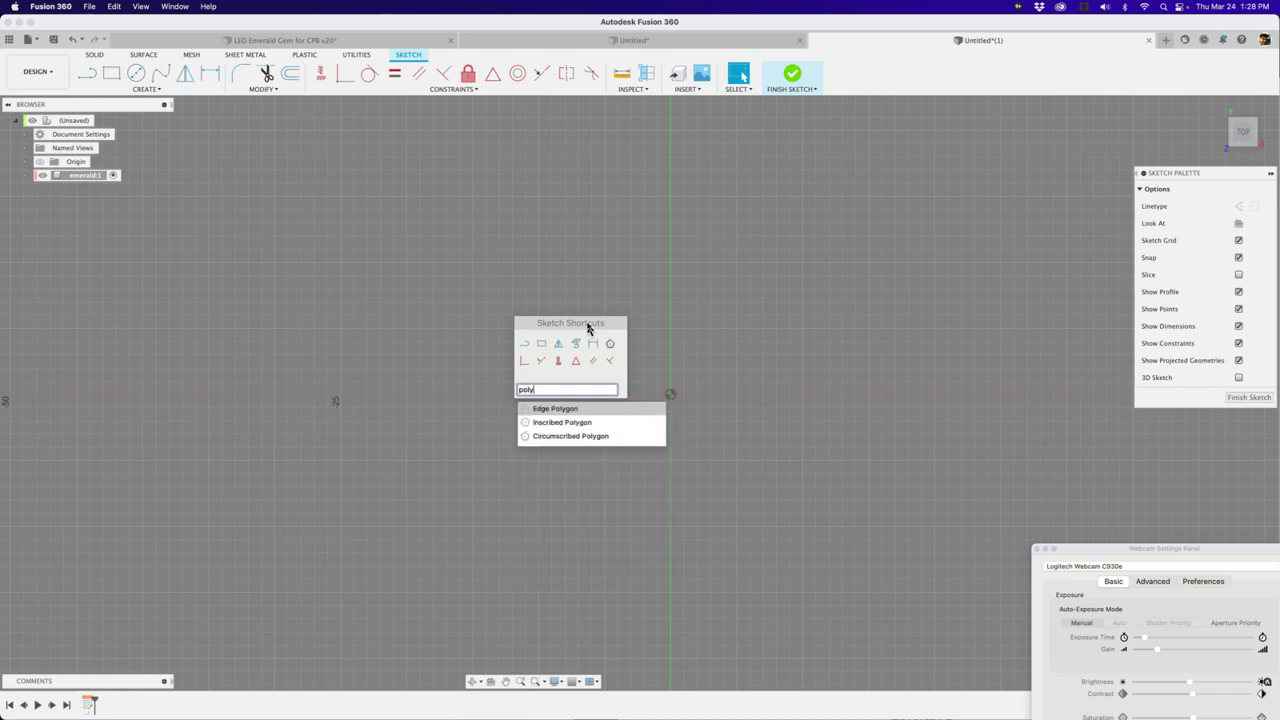
click(560, 436)
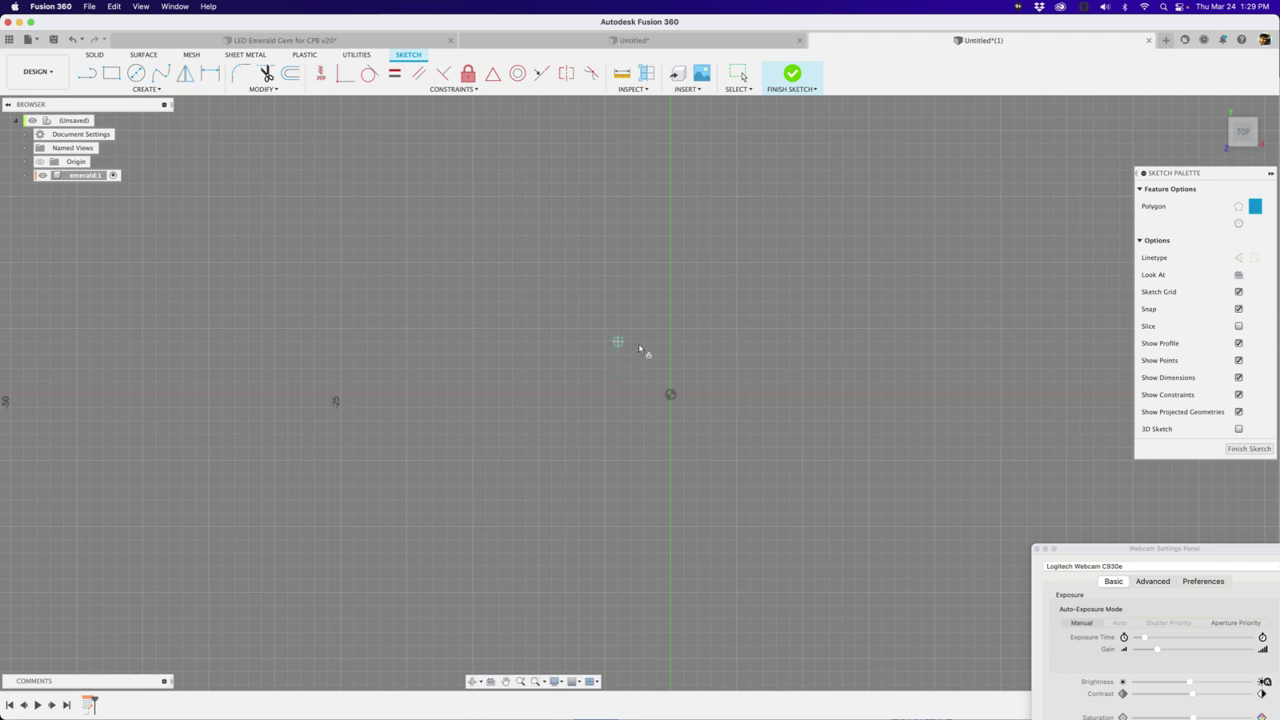
scroll(664, 399, up, 1)
scroll(672, 392, down, 1)
click(671, 392)
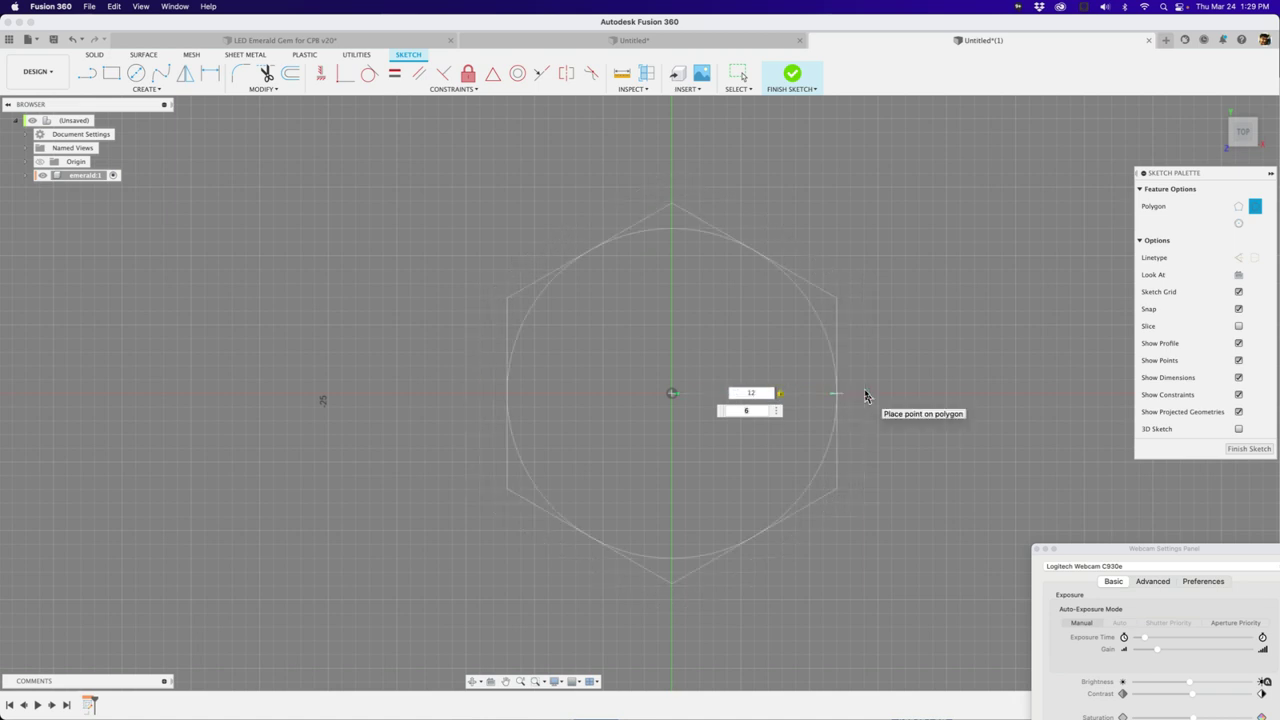
key(Tab)
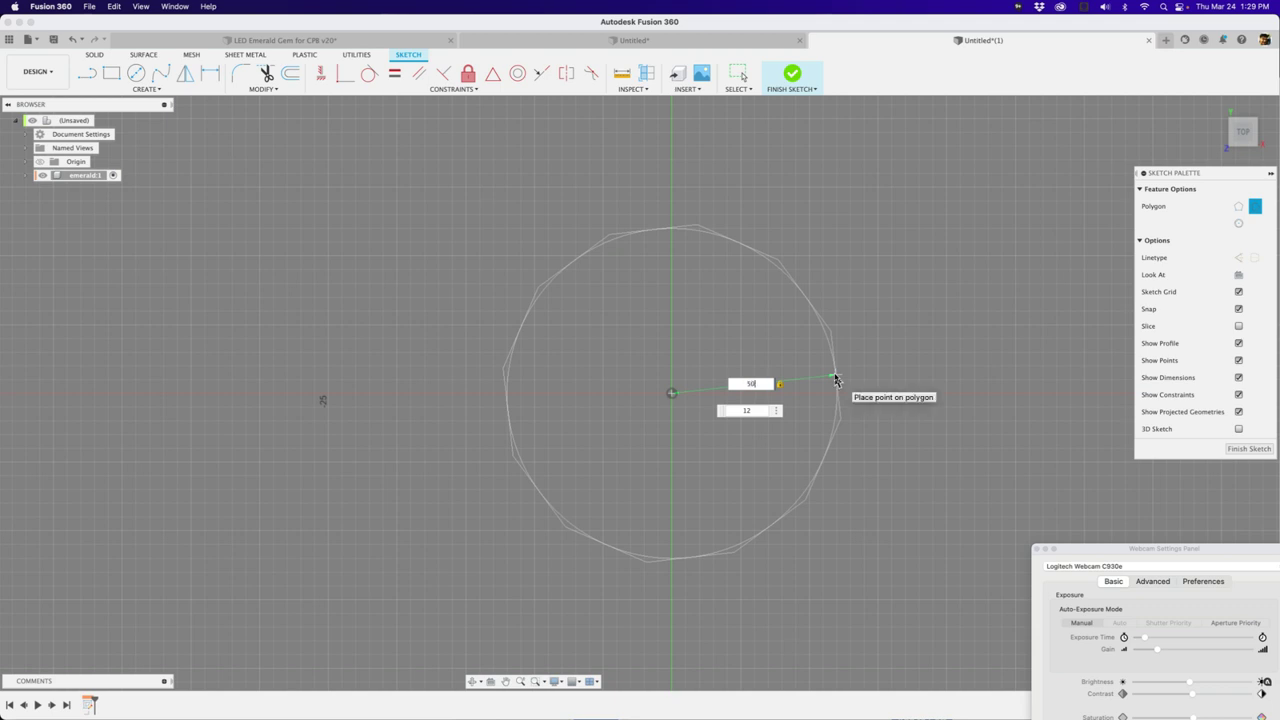
scroll(748, 399, down, 5)
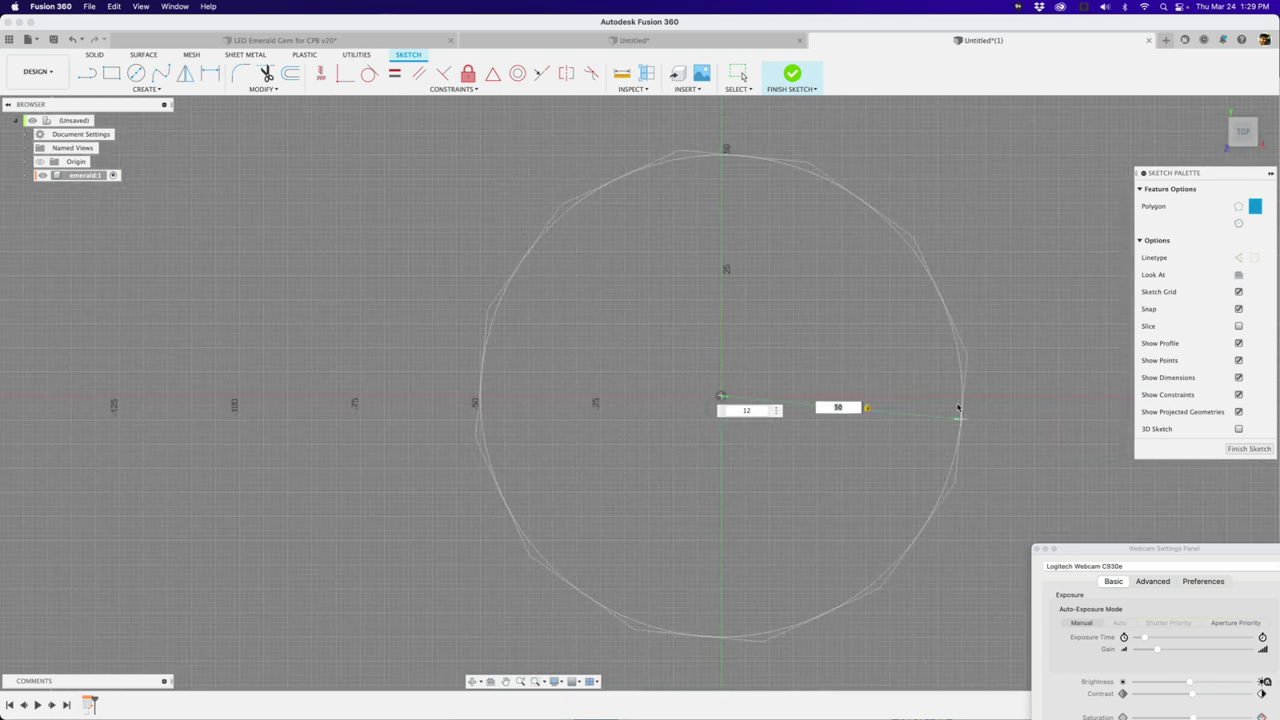
scroll(953, 385, up, 2)
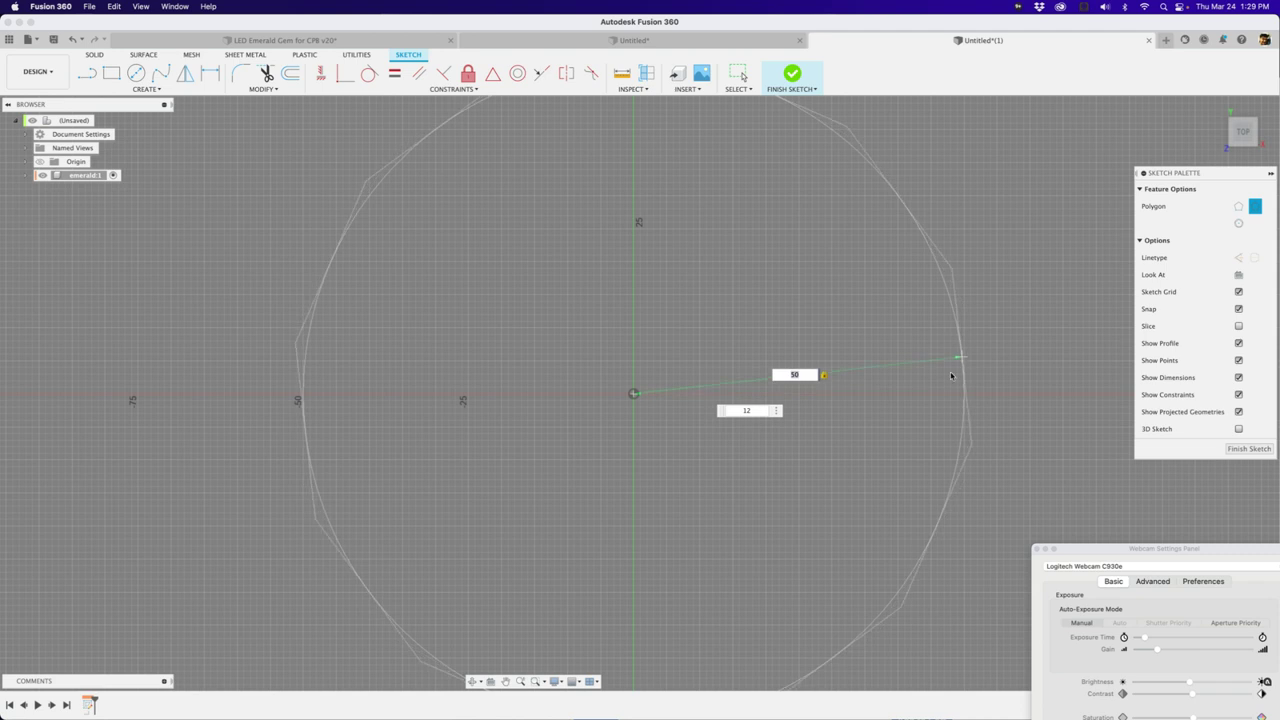
click(956, 377)
key(Escape)
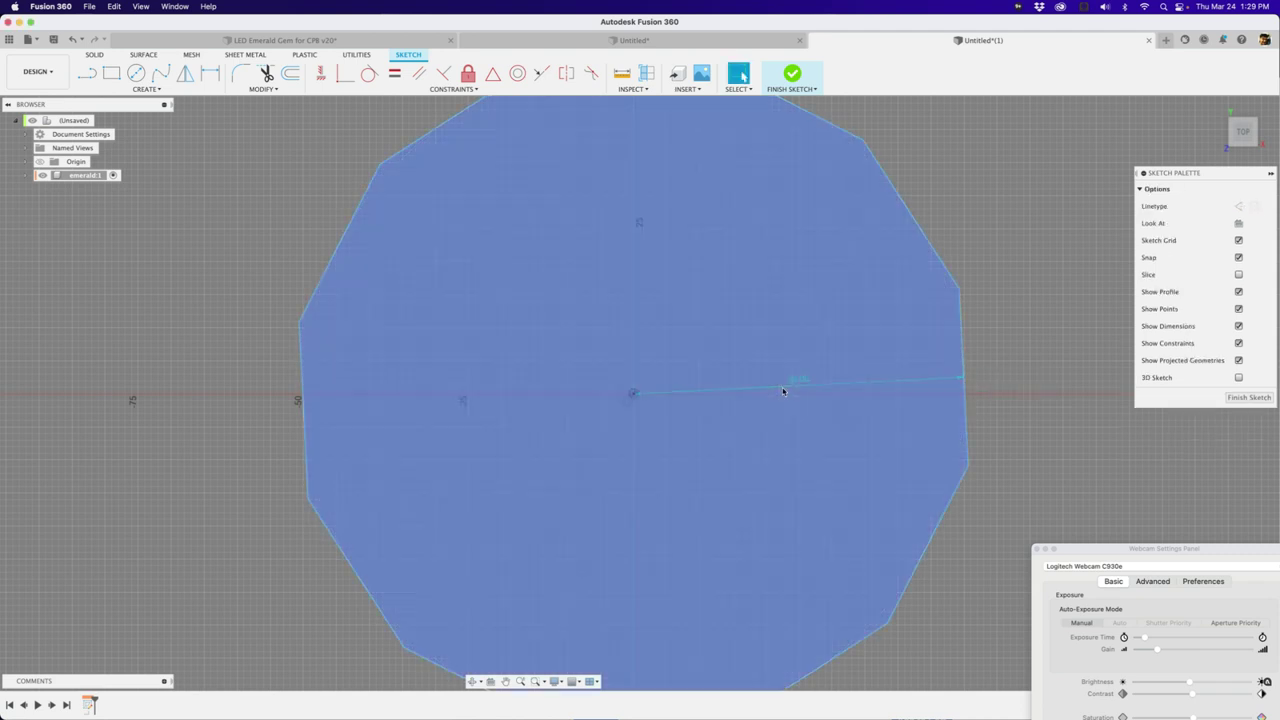
Reposition the radius dimension and apply a Horizontal/Vertical constraint to make the polygon edge it meets vertical.
drag(801, 381, 820, 402)
scroll(960, 330, down, 2)
drag(956, 302, 972, 323)
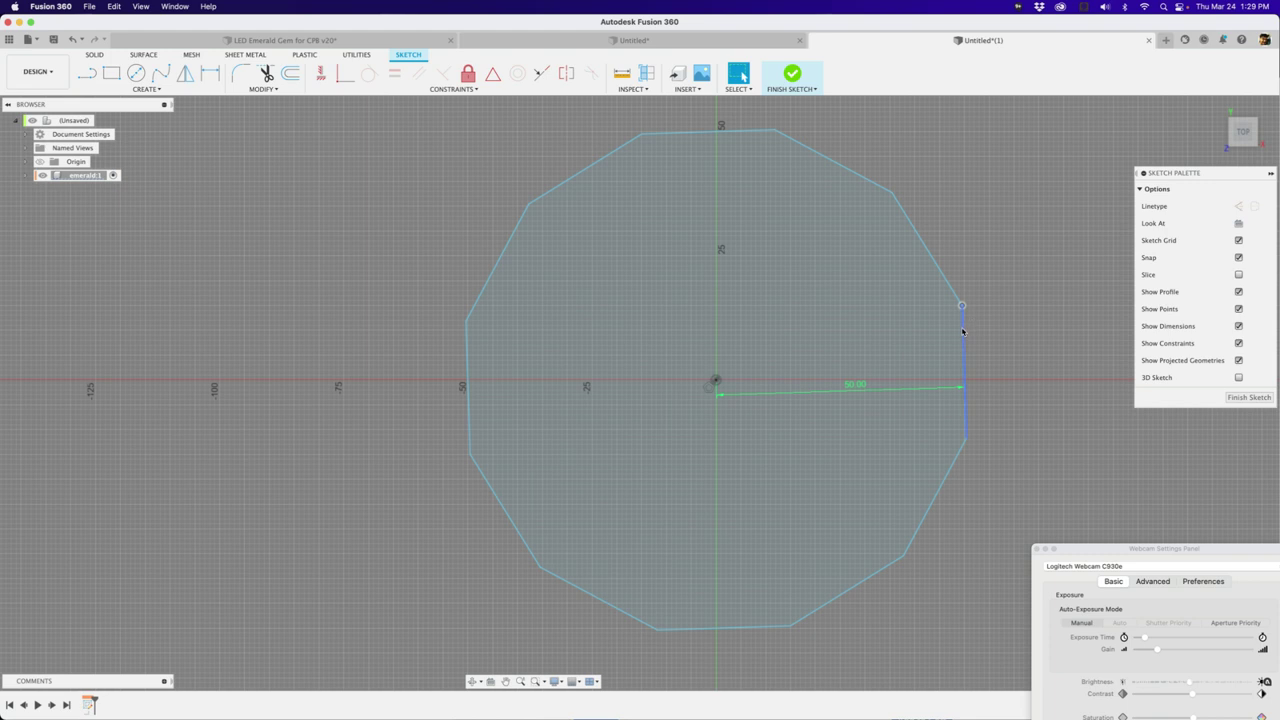
click(965, 330)
click(965, 336)
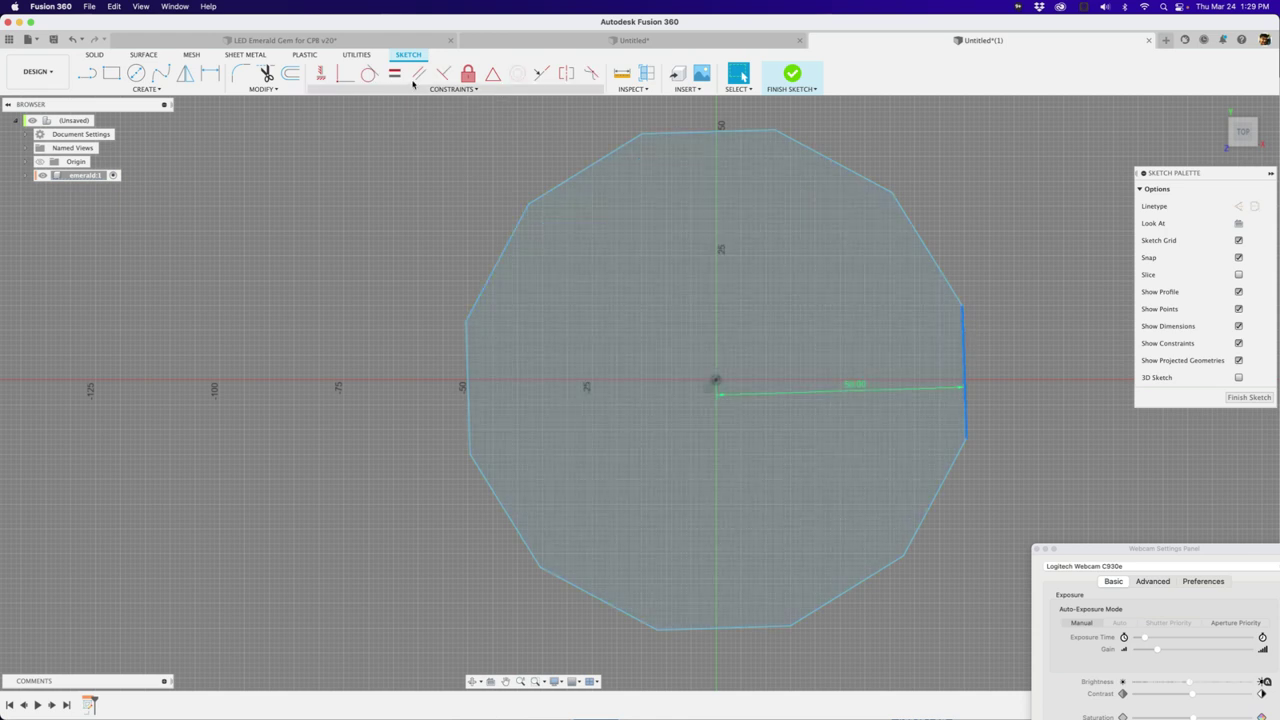
click(321, 77)
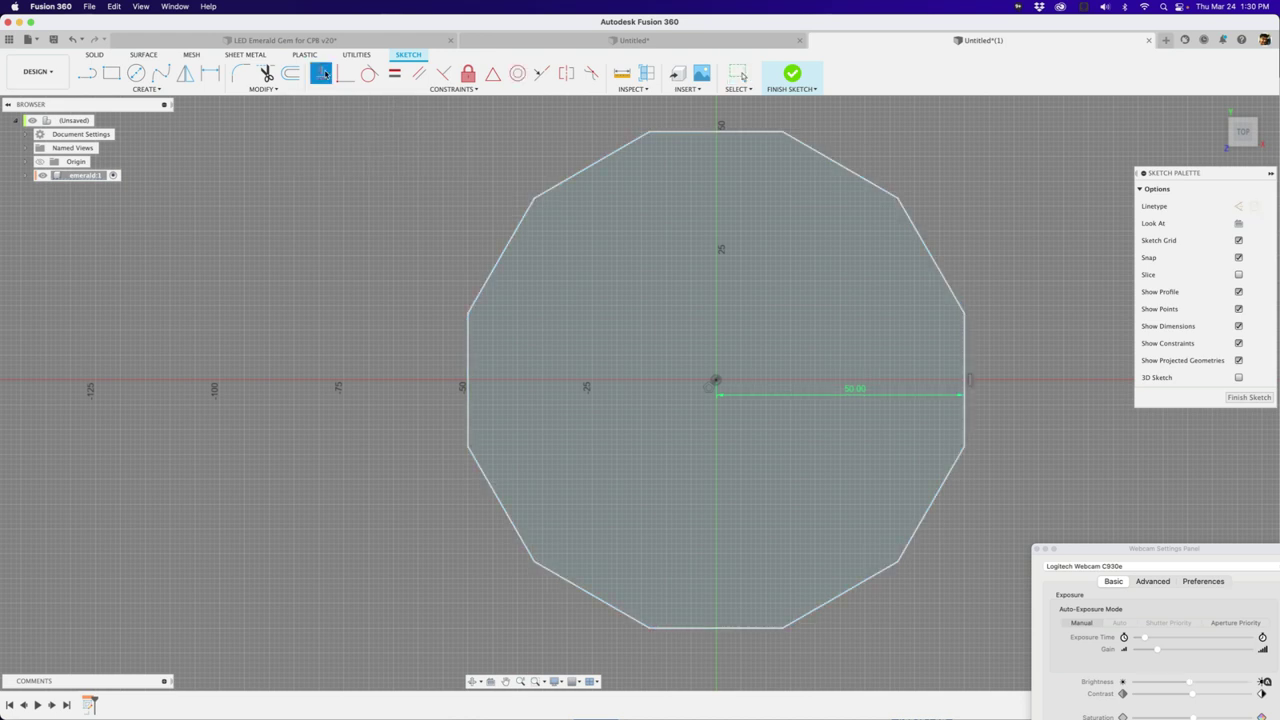
key(Escape)
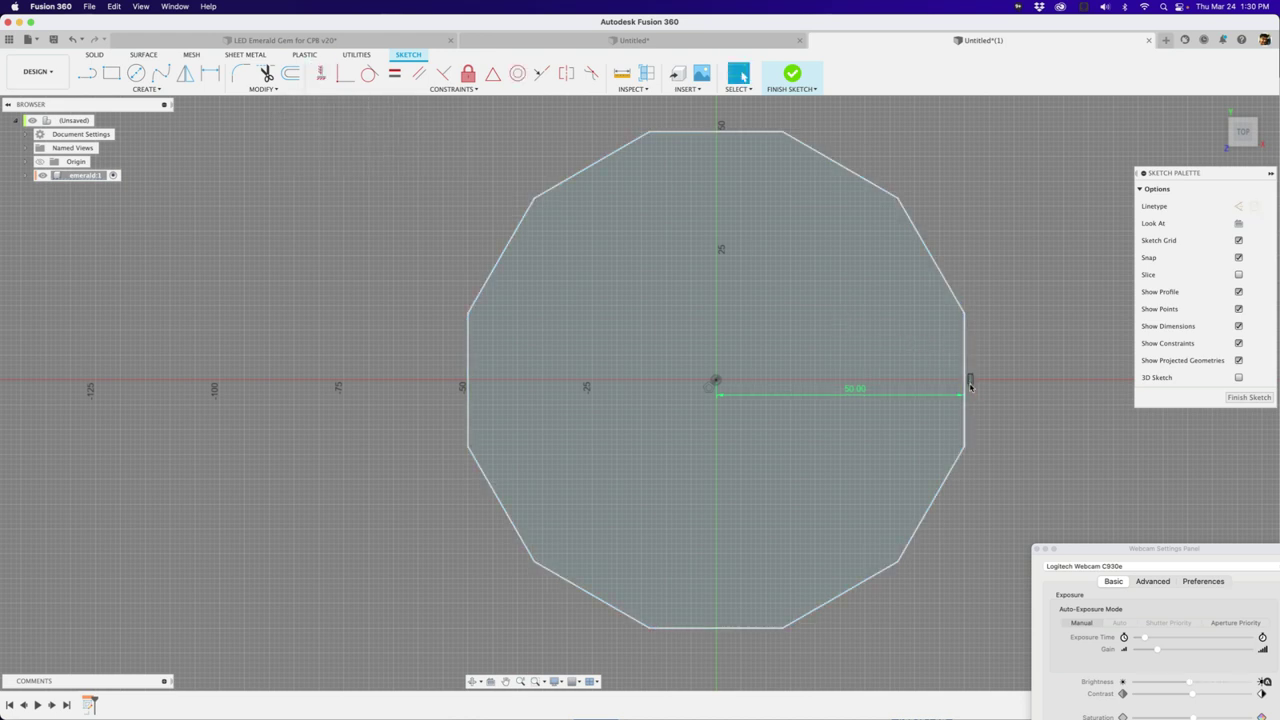
Examine the polygon's edges and profile to check whether the sketch is fully constrained.
click(966, 356)
key(Escape)
click(856, 230)
click(965, 372)
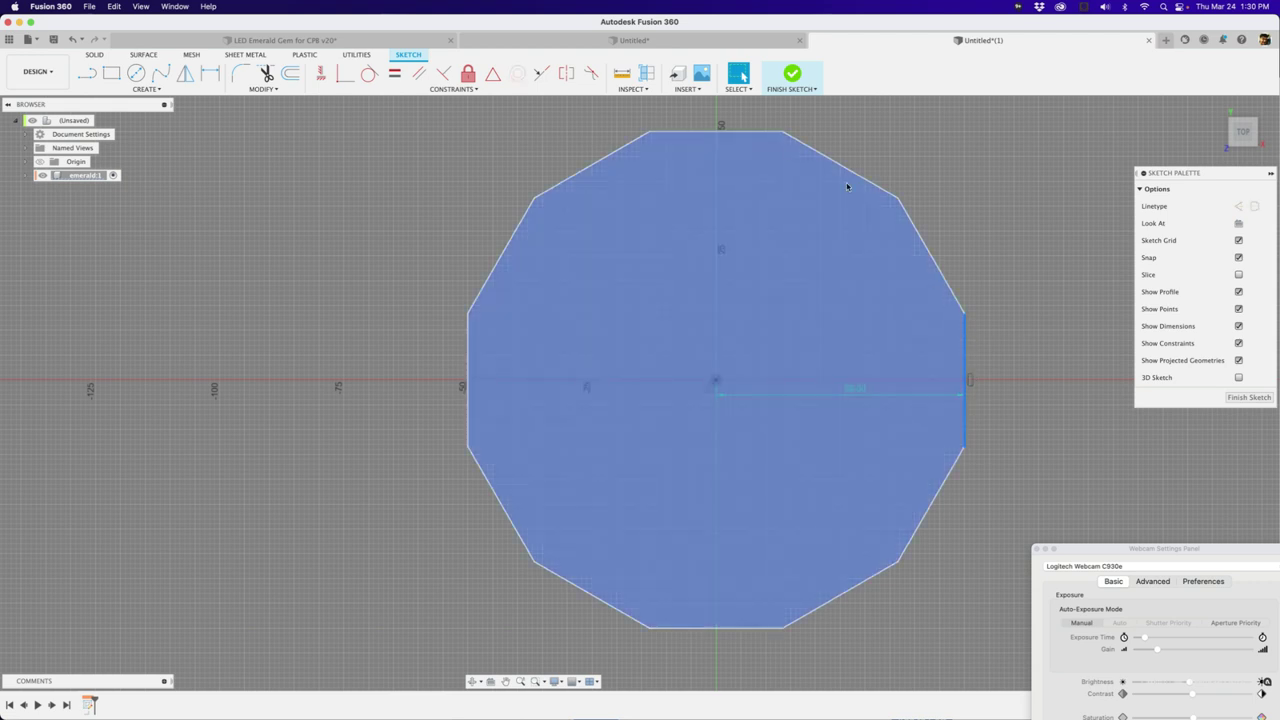
scroll(624, 330, down, 4)
scroll(690, 366, up, 4)
scroll(611, 307, down, 4)
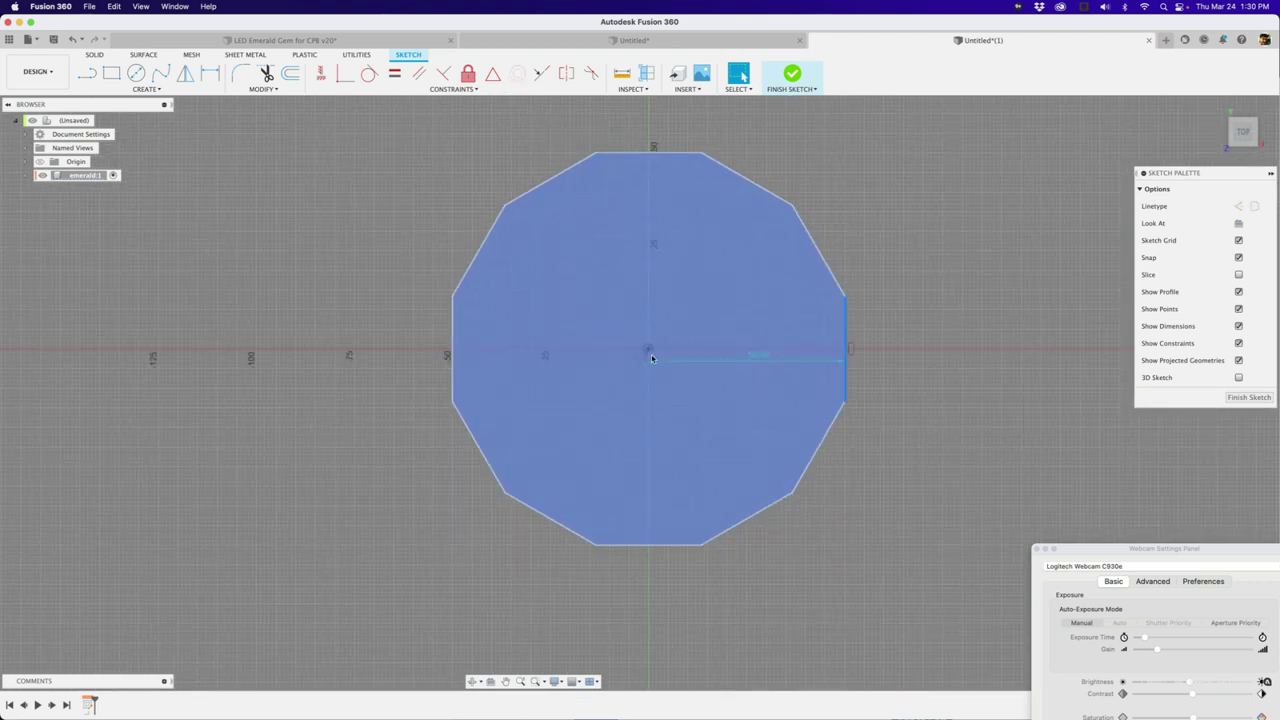
middle_drag(611, 307, 662, 393)
scroll(688, 387, up, 4)
scroll(722, 390, down, 3)
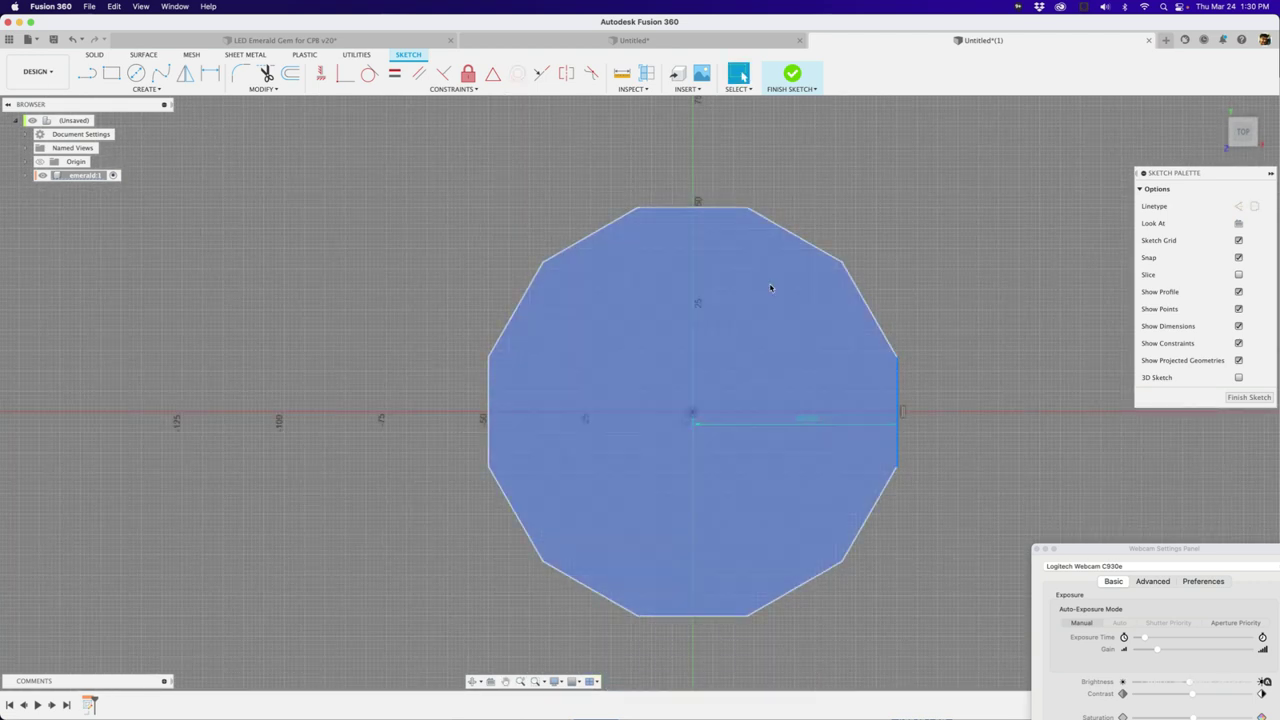
Finish the sketch and extrude the polygon profile 30 mm downward as a new body with a -40 degree taper.
click(798, 68)
mouse_move(991, 311)
shift+middle_down()
mouse_move(997, 246)
mouse_move(1008, 245)
mouse_move(991, 240)
shift+middle_up()
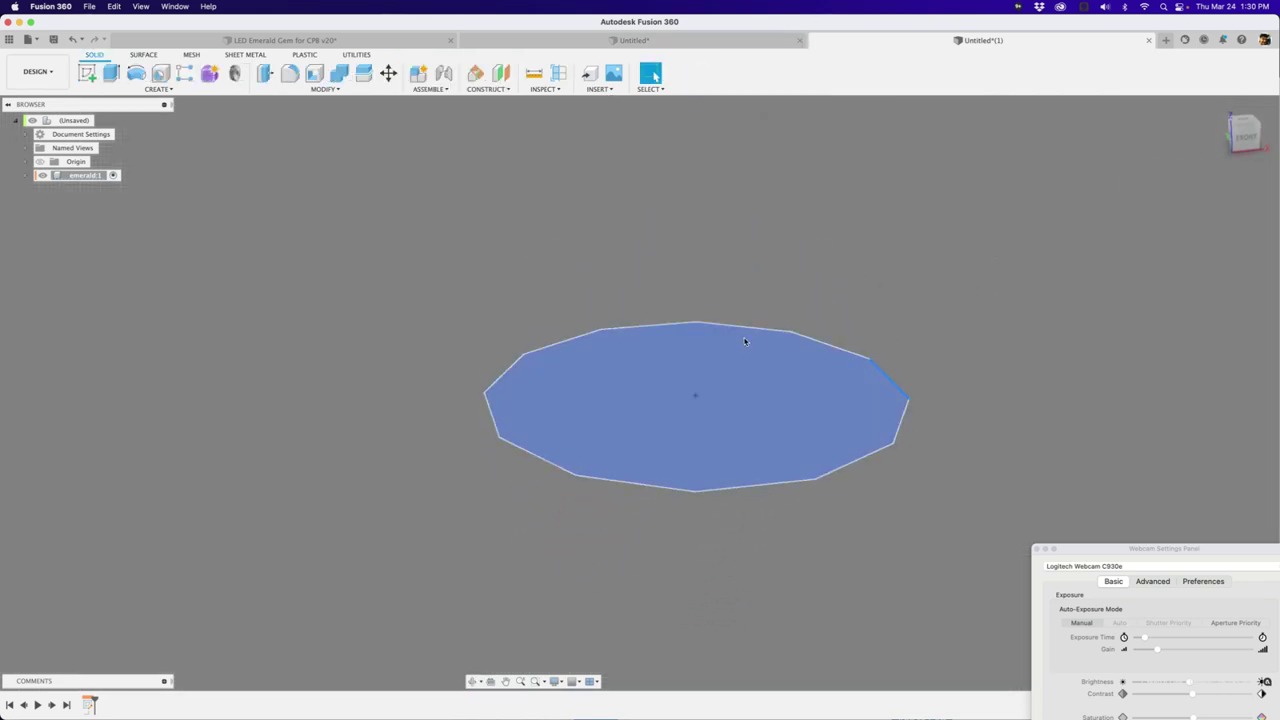
click(802, 368)
scroll(802, 368, down, 2)
scroll(802, 368, up, 1)
scroll(802, 368, down, 1)
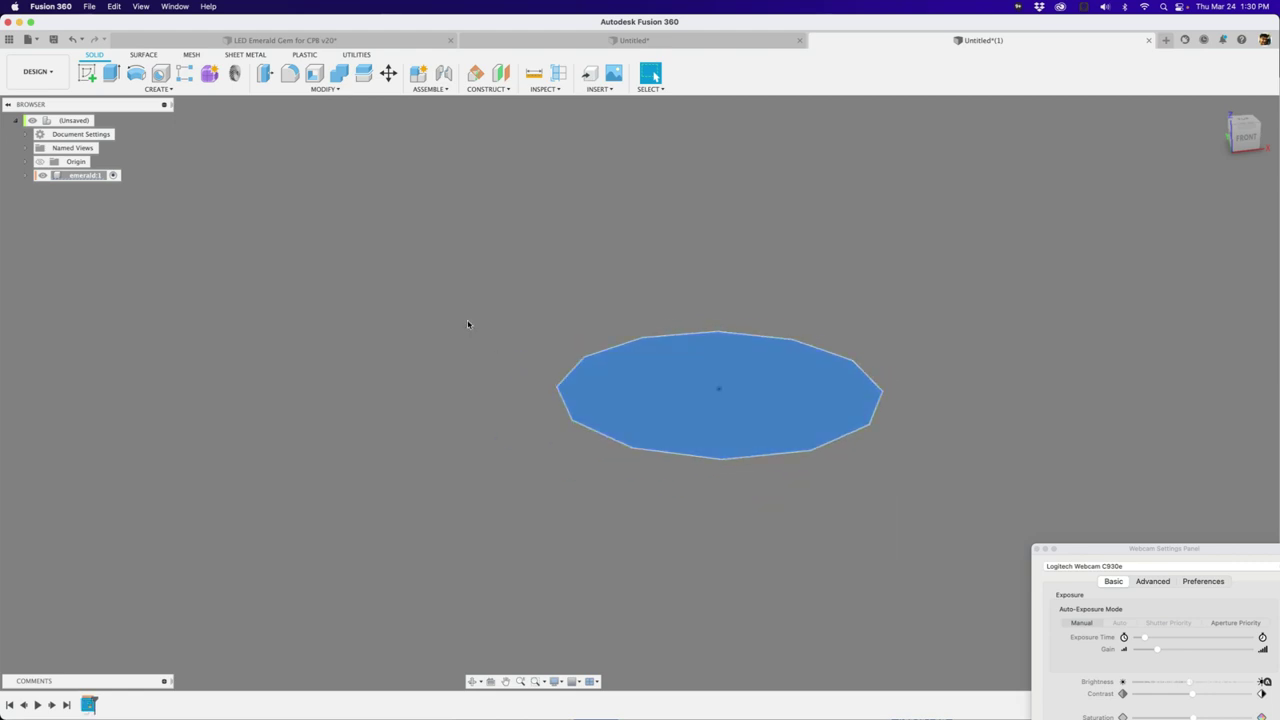
key(e)
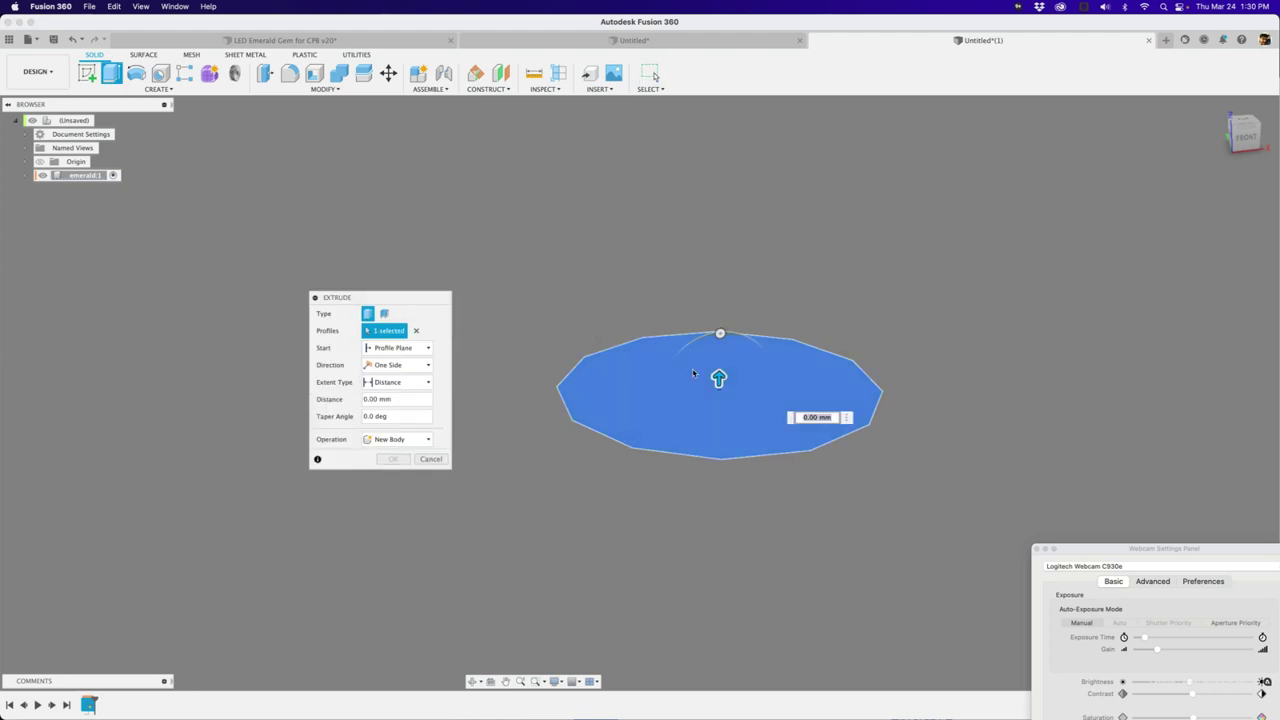
scroll(686, 366, up, 2)
scroll(683, 363, down, 1)
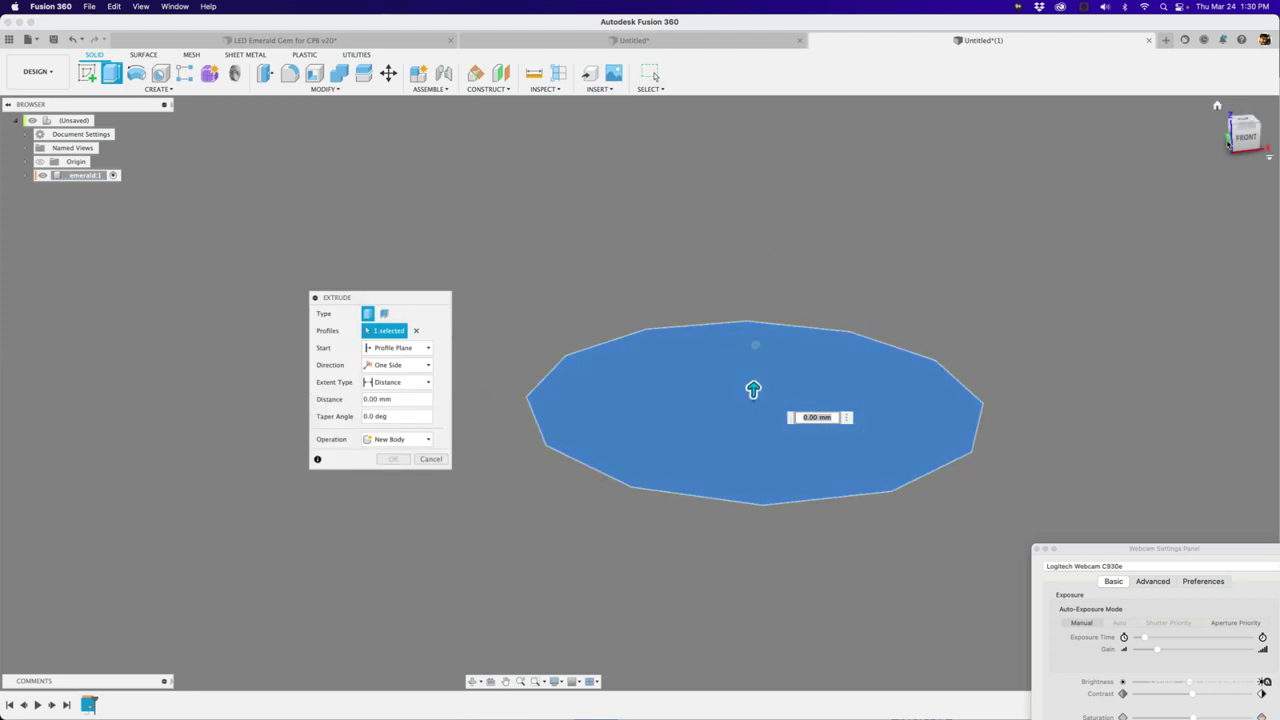
click(1246, 137)
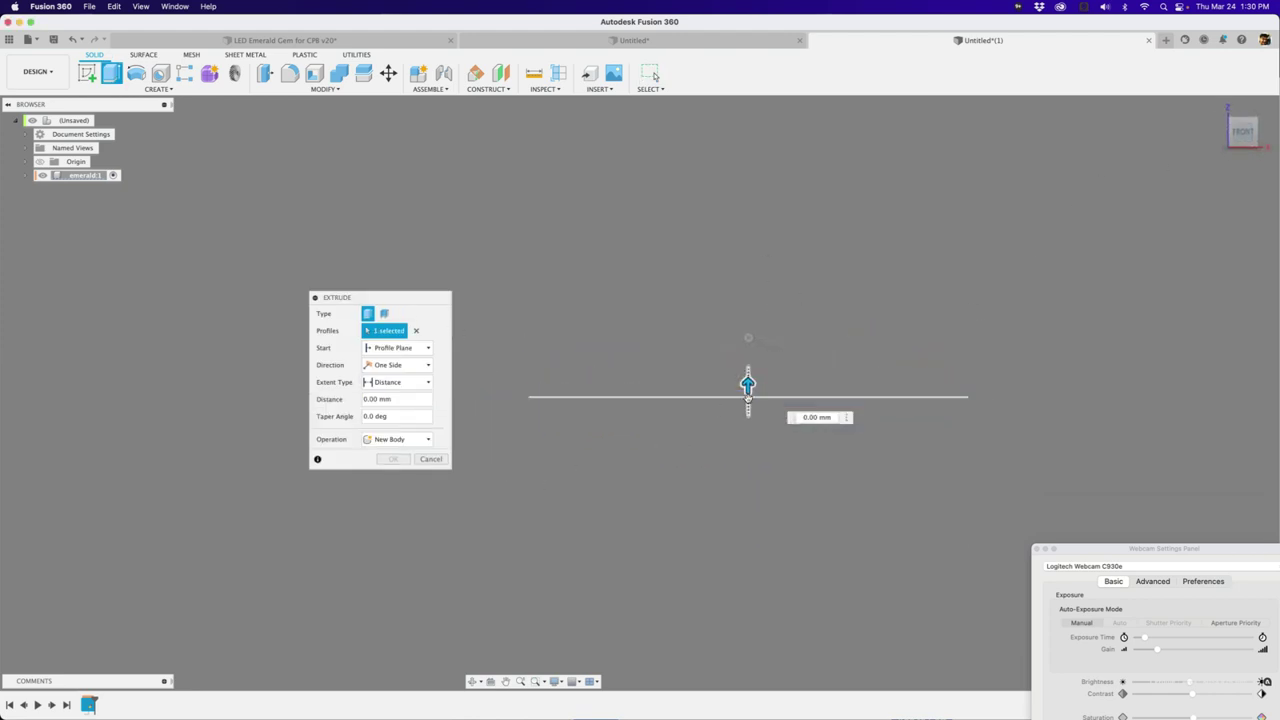
drag(748, 384, 771, 531)
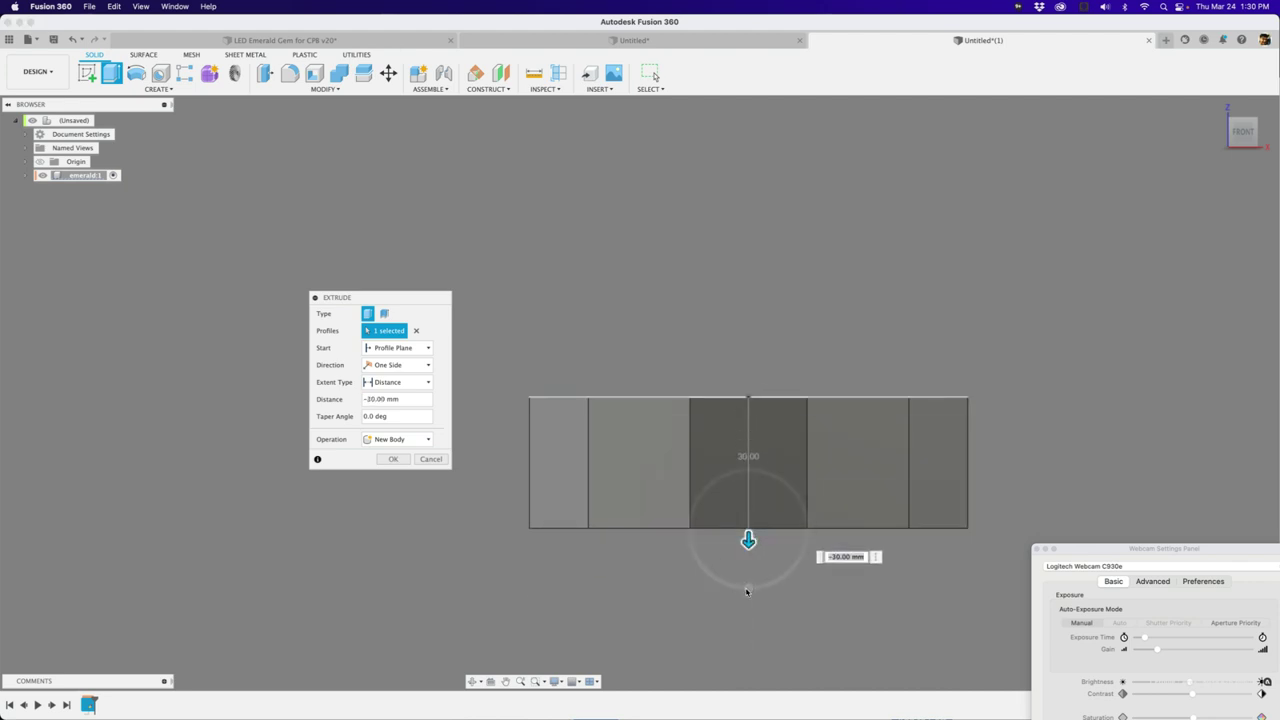
drag(750, 591, 711, 587)
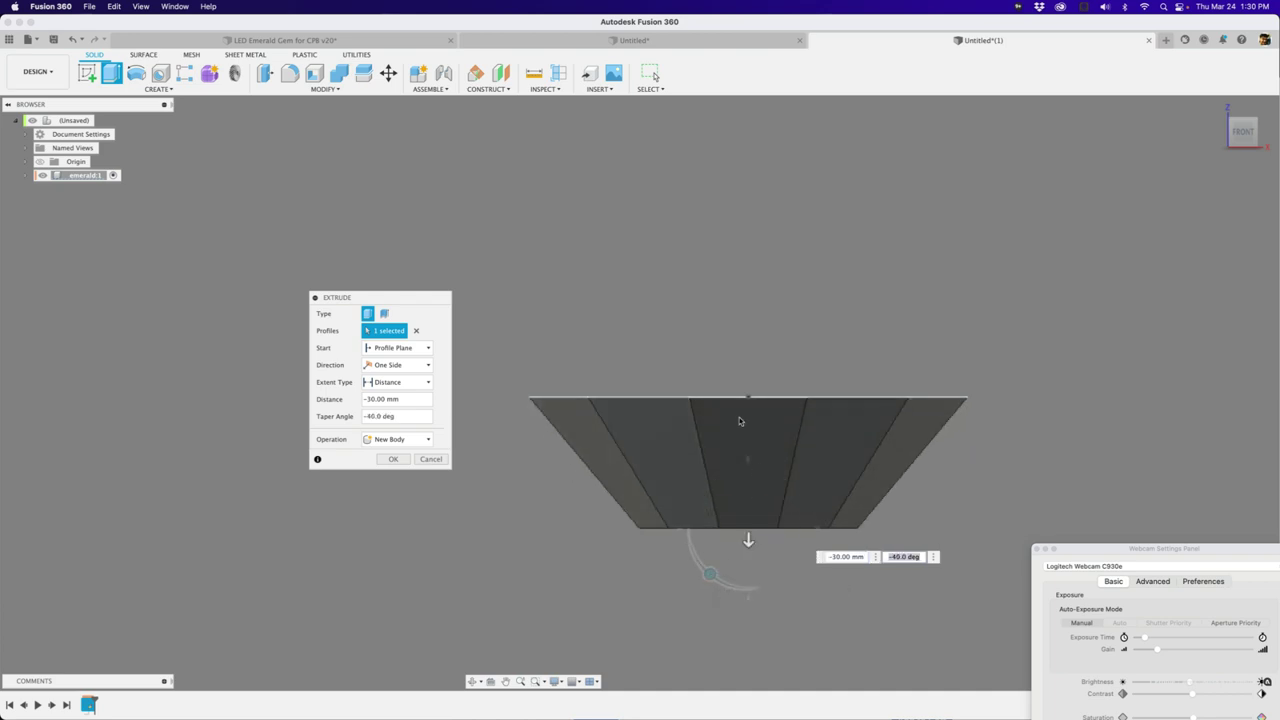
Set the tapered extrusion's distance to -14 mm and complete it.
scroll(741, 414, up, 1)
scroll(665, 400, down, 3)
scroll(698, 396, up, 3)
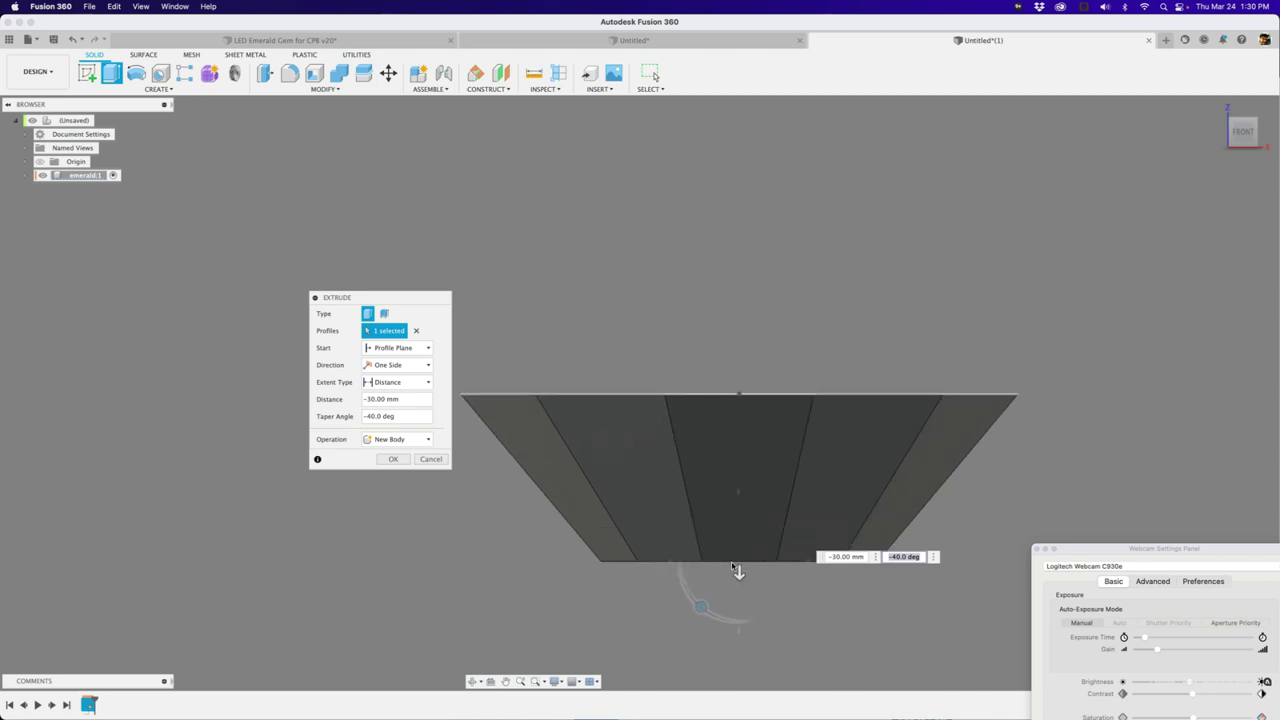
drag(737, 569, 739, 485)
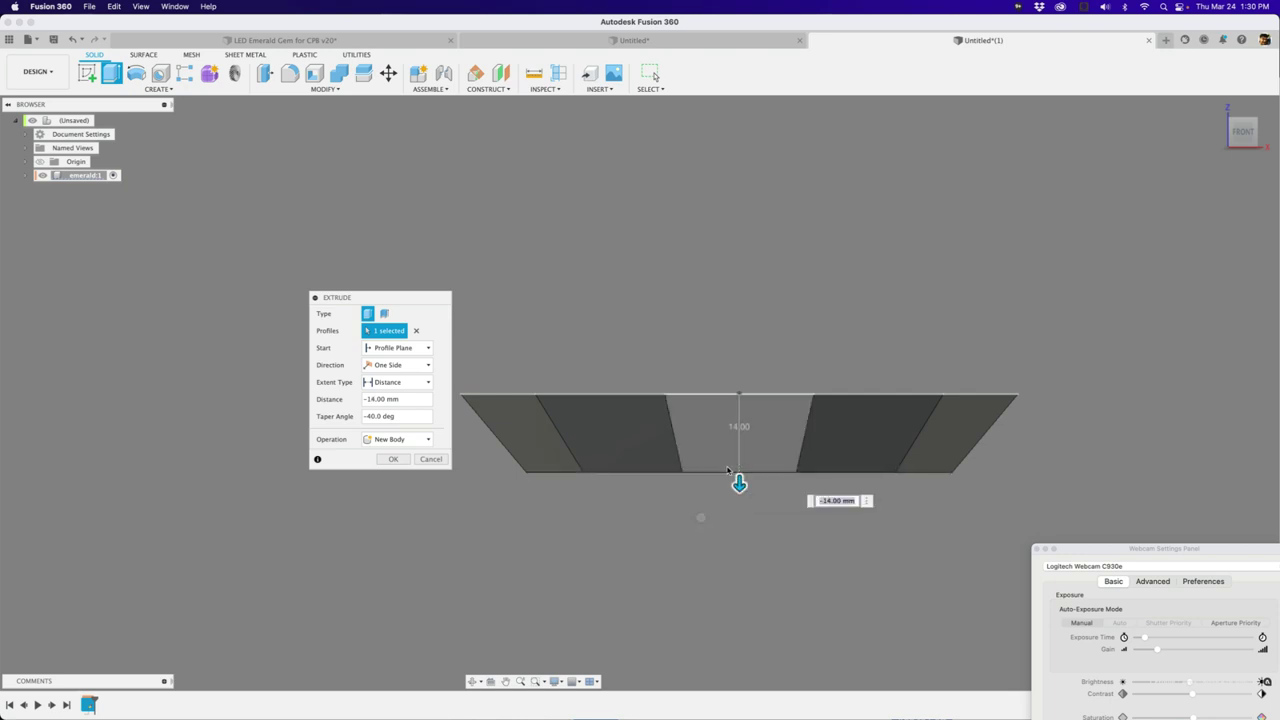
scroll(739, 485, up, 1)
drag(739, 485, 739, 485)
scroll(739, 486, down, 1)
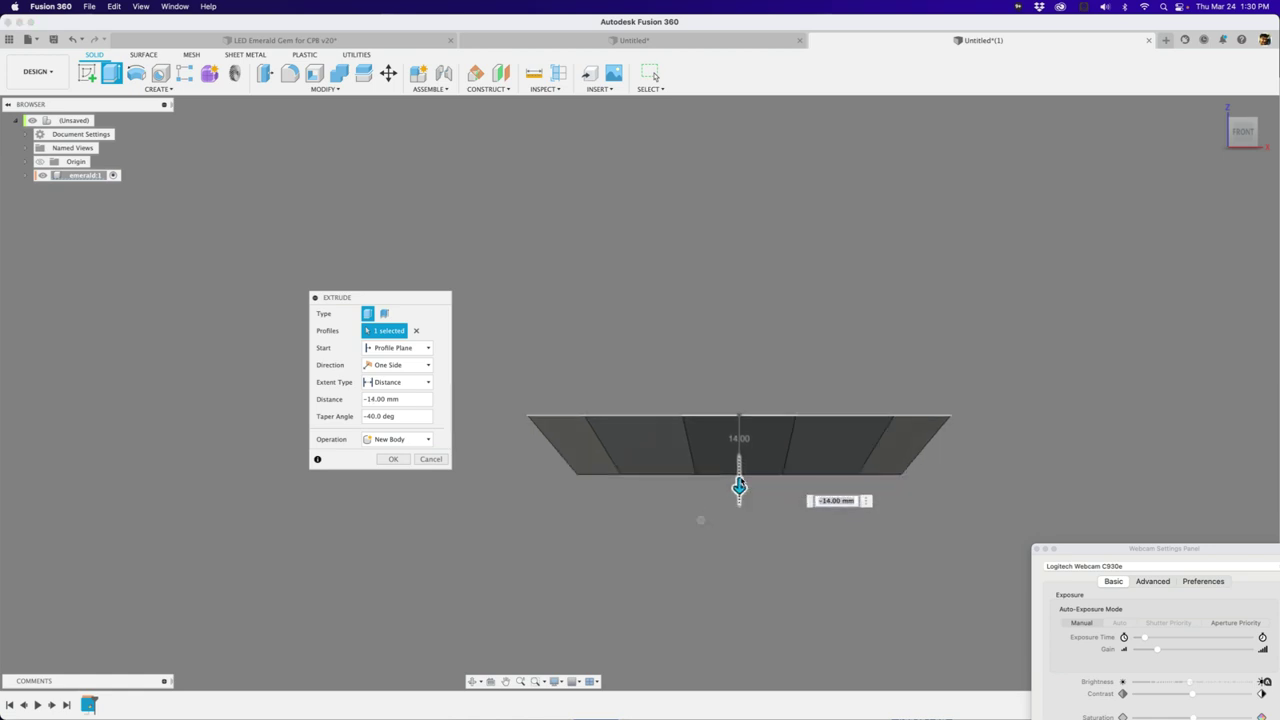
key(Return)
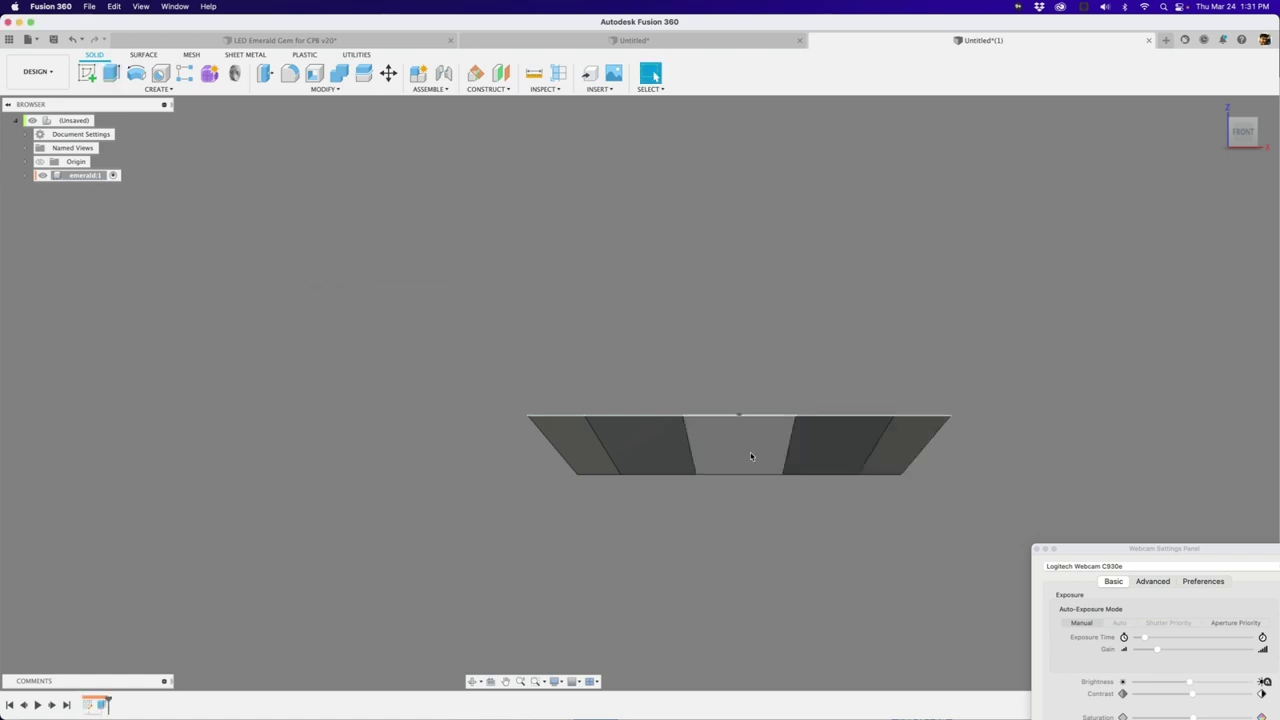
Extrude the polygon profile 10 mm upward, joined to the tapered body, to form a straight-sided band.
shift+middle_drag(678, 334, 689, 353)
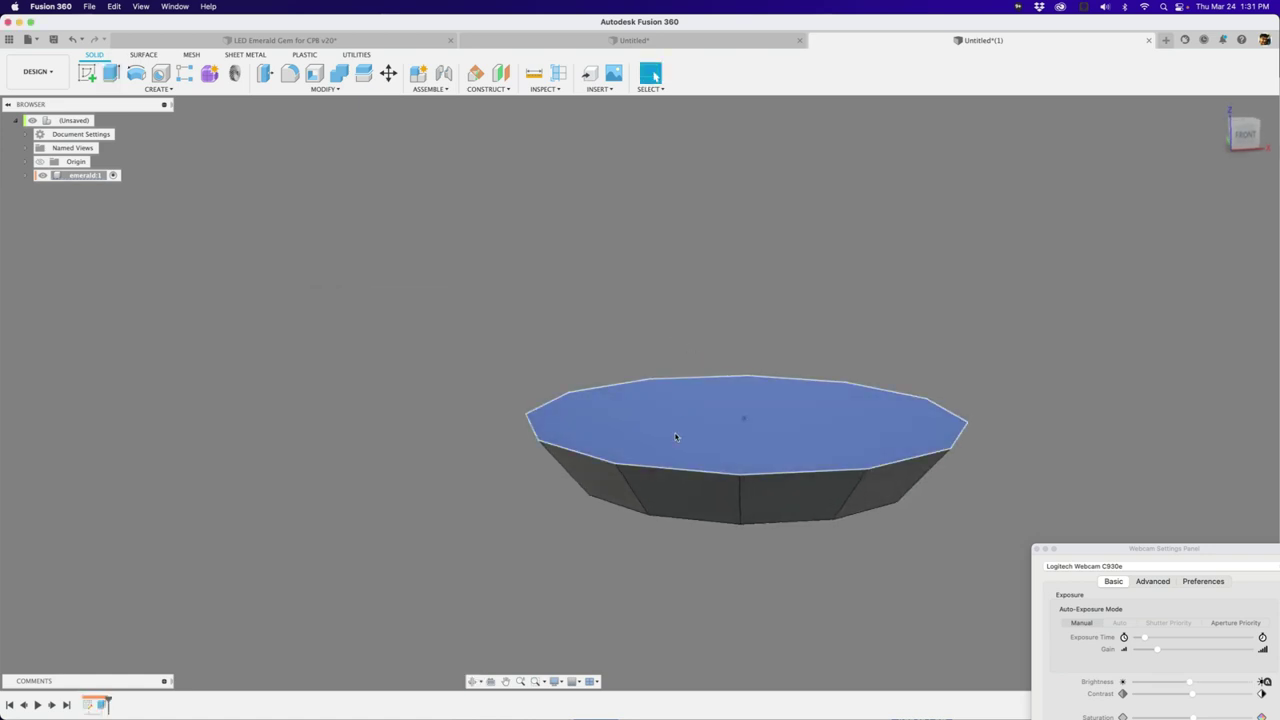
key(e)
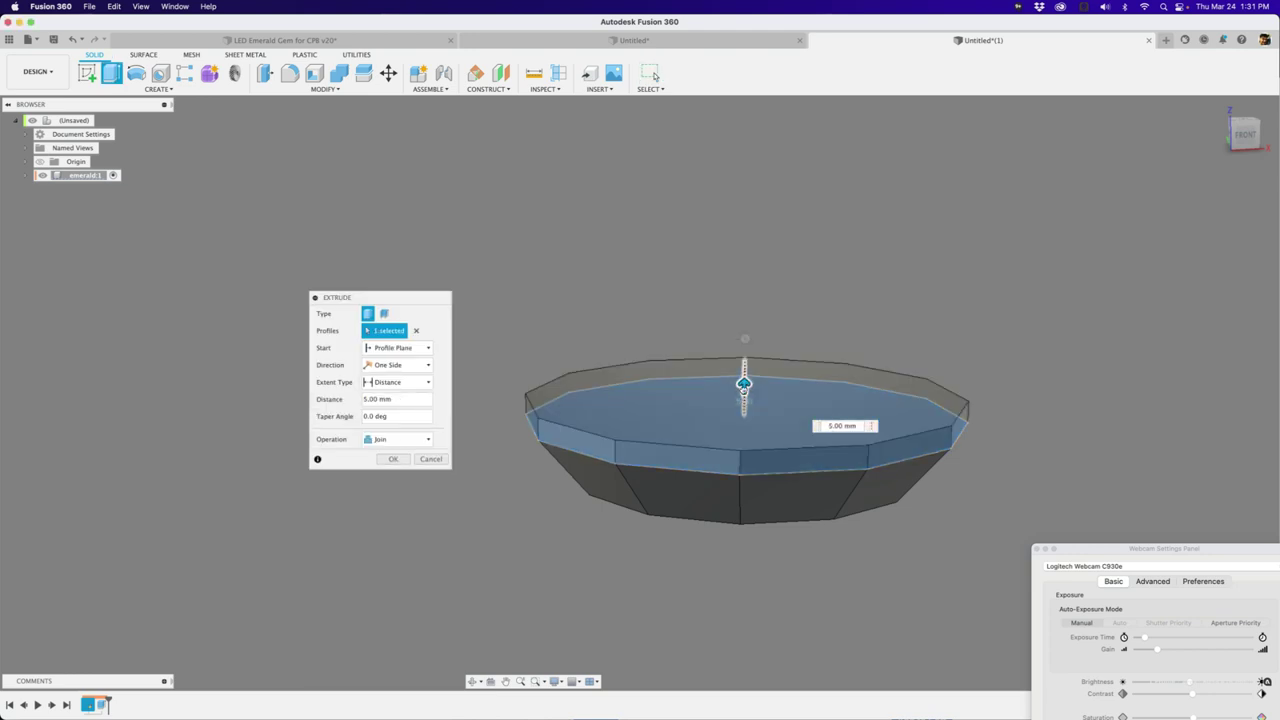
mouse_move(743, 389)
mouse_down()
mouse_move(743, 377)
mouse_move(743, 389)
mouse_up()
text(6)
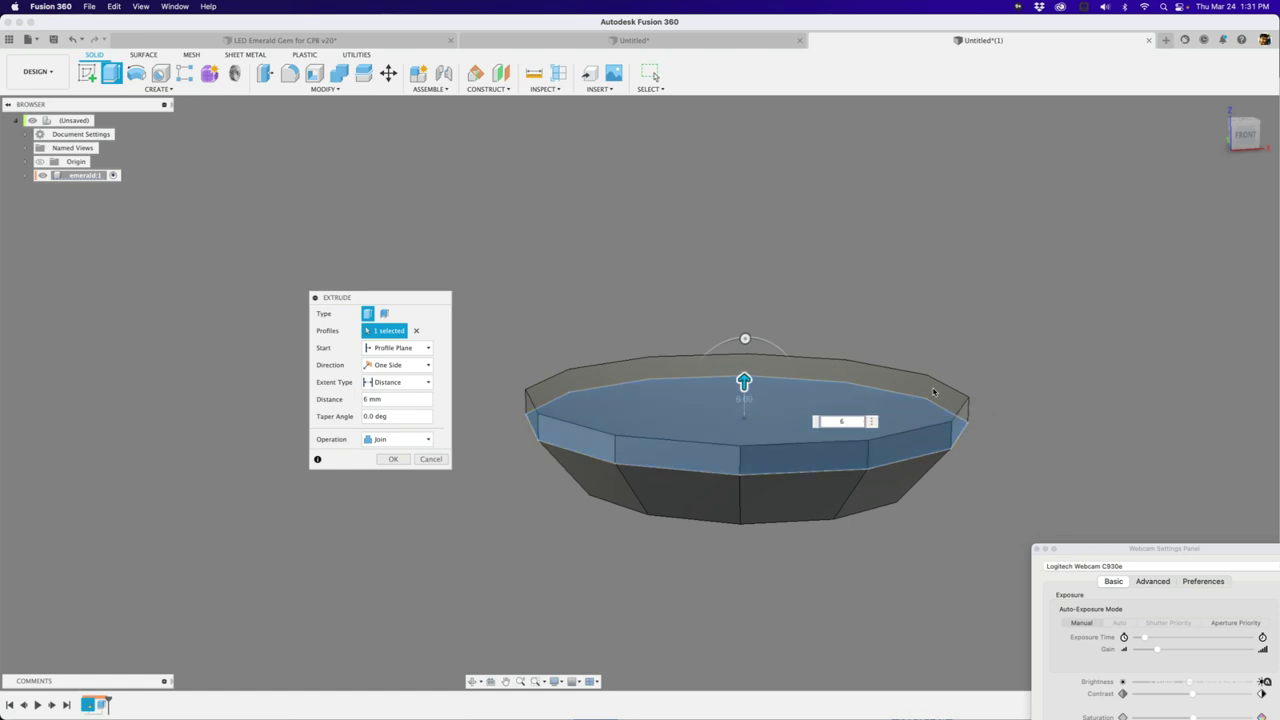
shift+middle_drag(980, 467, 1008, 462)
text(10)
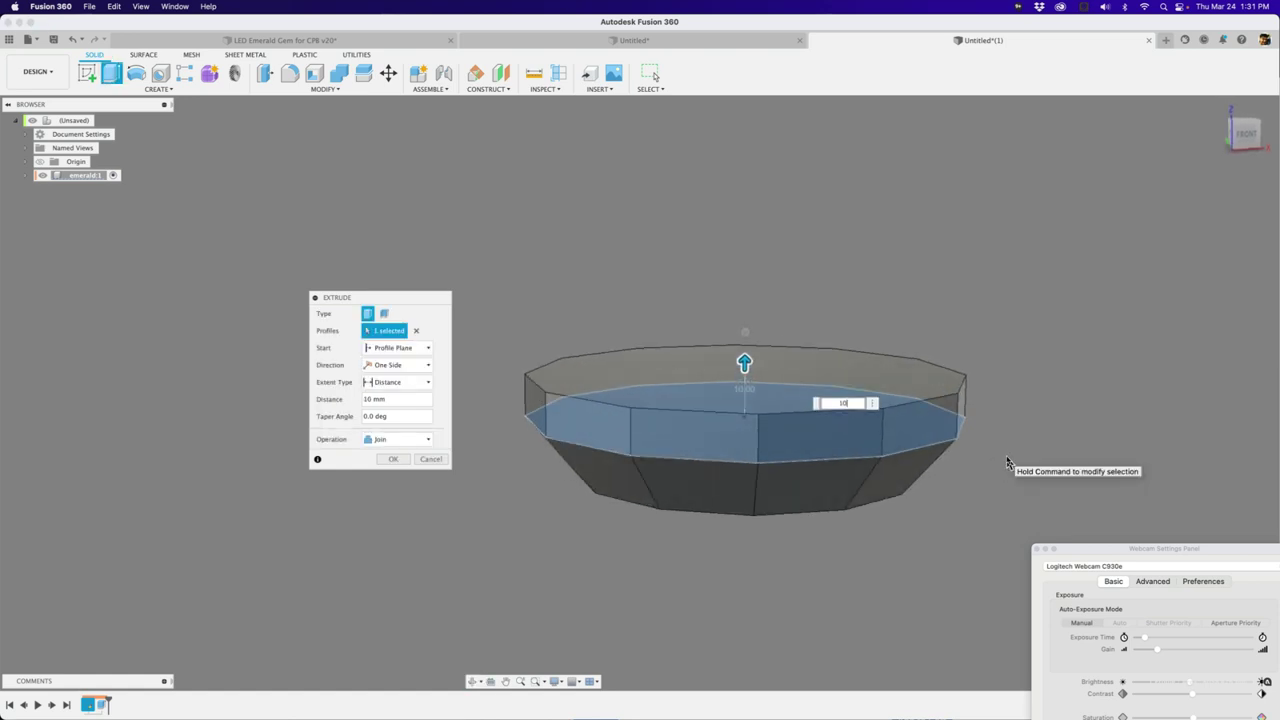
key(Return)
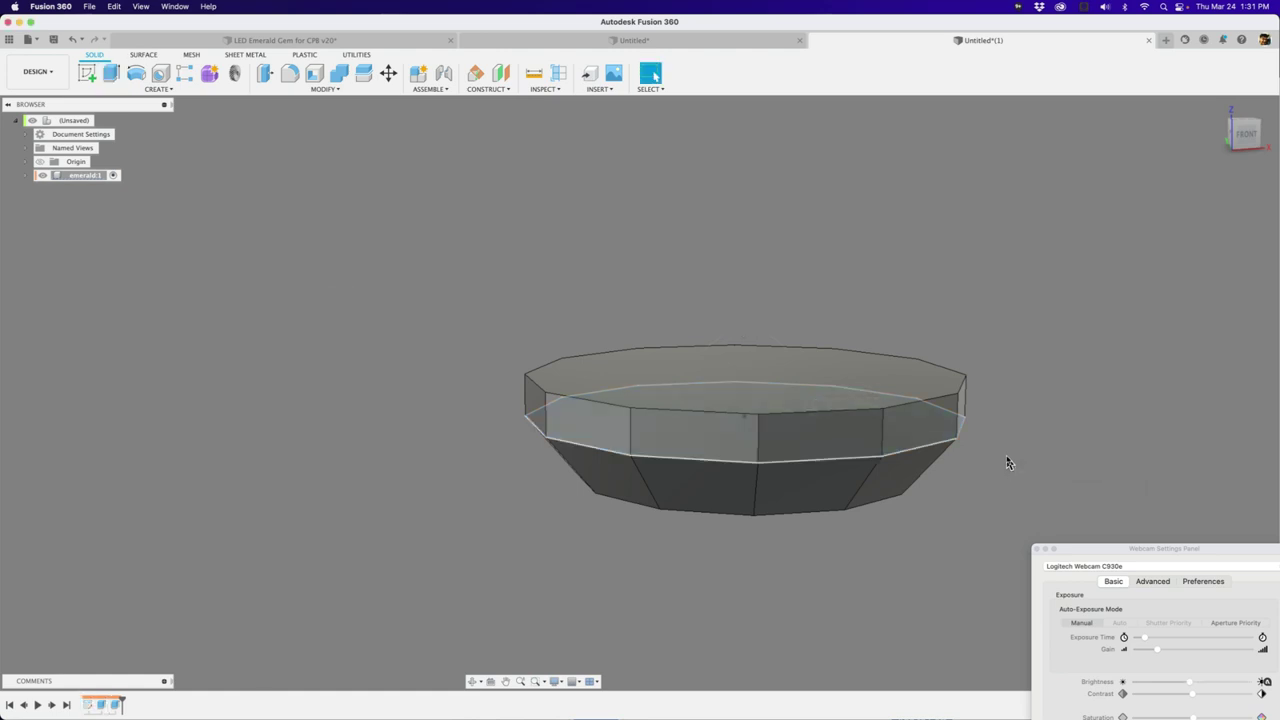
Extrude the band's flat upper face 45 mm upward with a -40 degree taper, joined to the body.
mouse_move(491, 329)
shift+middle_down()
mouse_move(503, 343)
mouse_move(501, 332)
shift+middle_up()
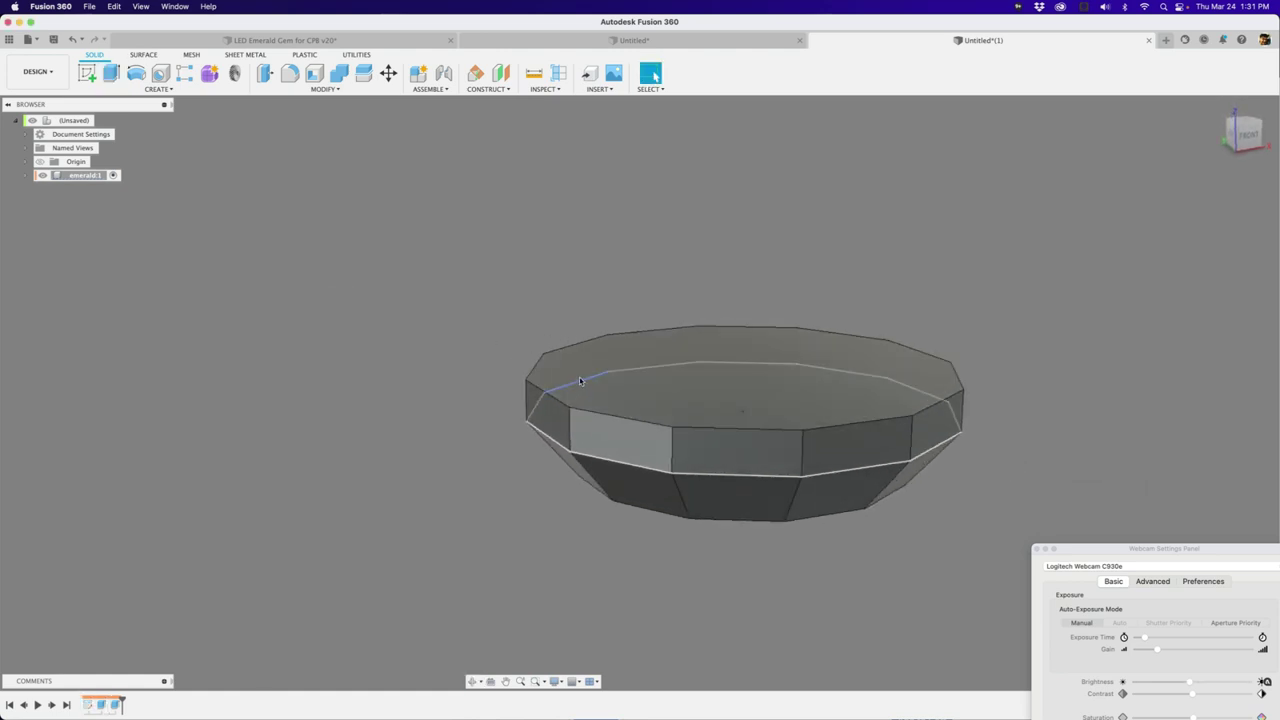
click(820, 343)
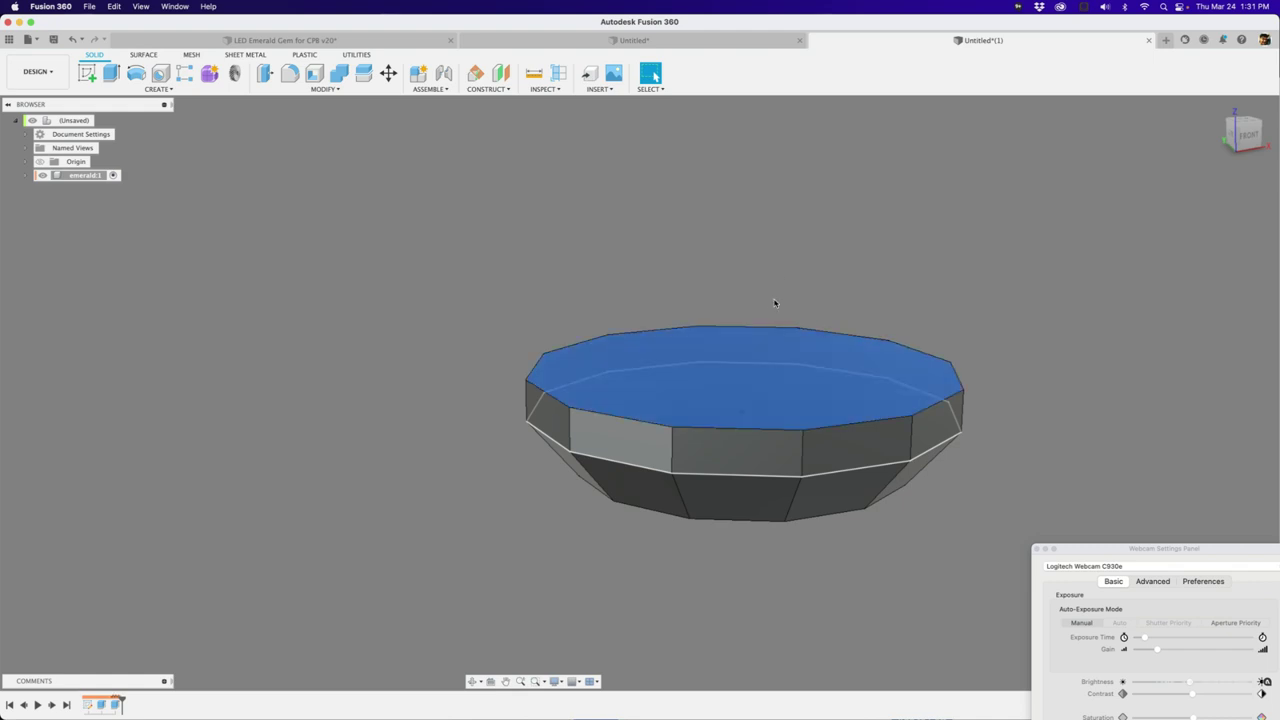
key(e)
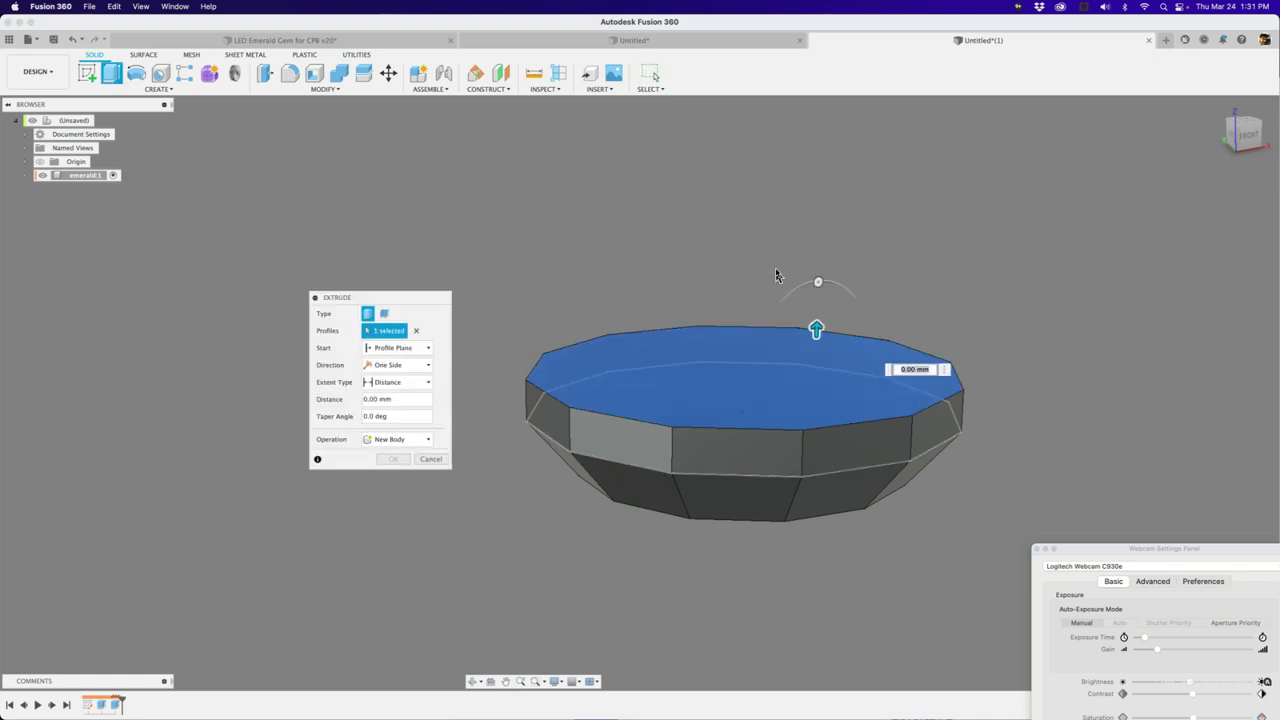
drag(815, 332, 801, 147)
middle_drag(819, 151, 820, 223)
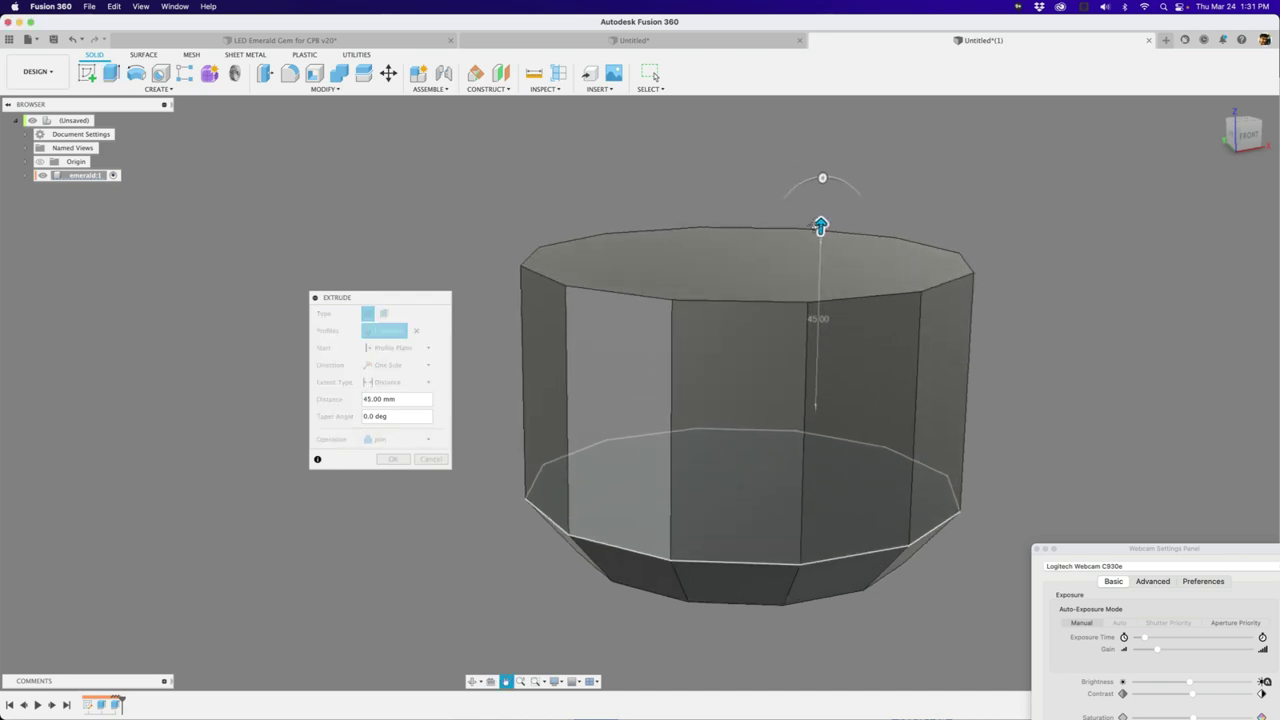
drag(822, 177, 851, 189)
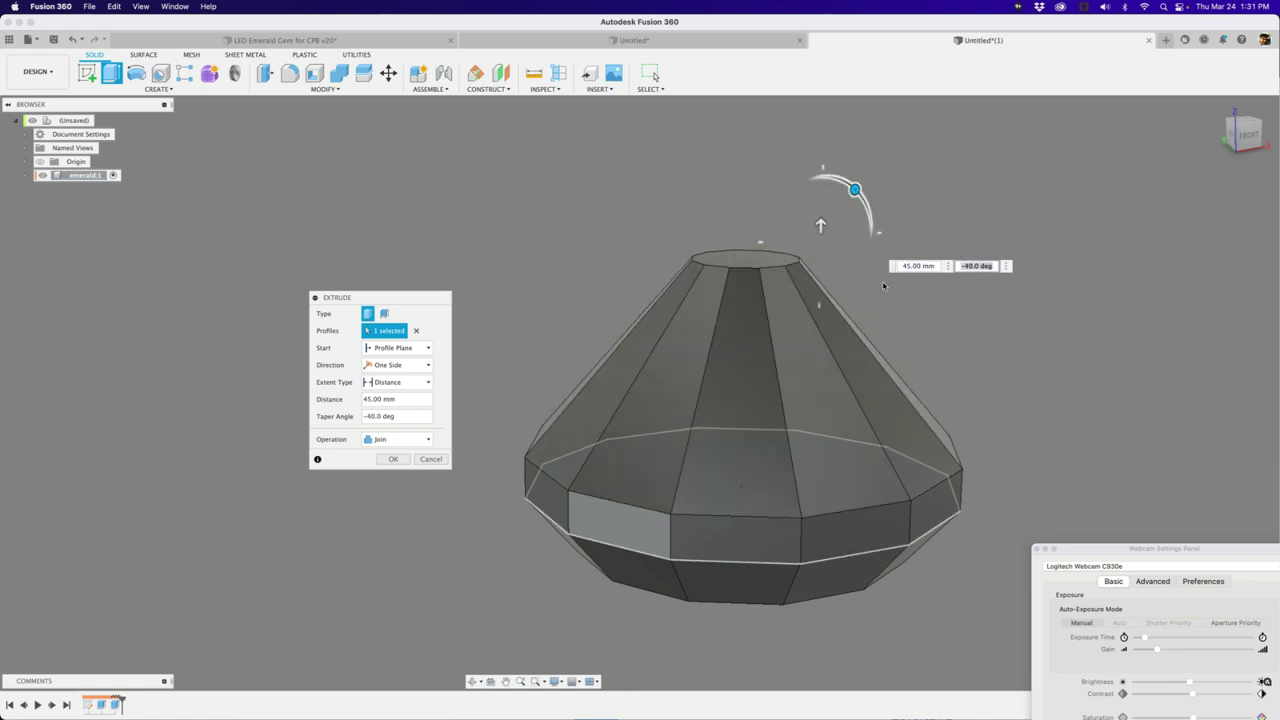
scroll(741, 275, down, 3)
scroll(742, 268, up, 6)
scroll(743, 262, down, 5)
middle_drag(756, 268, 768, 319)
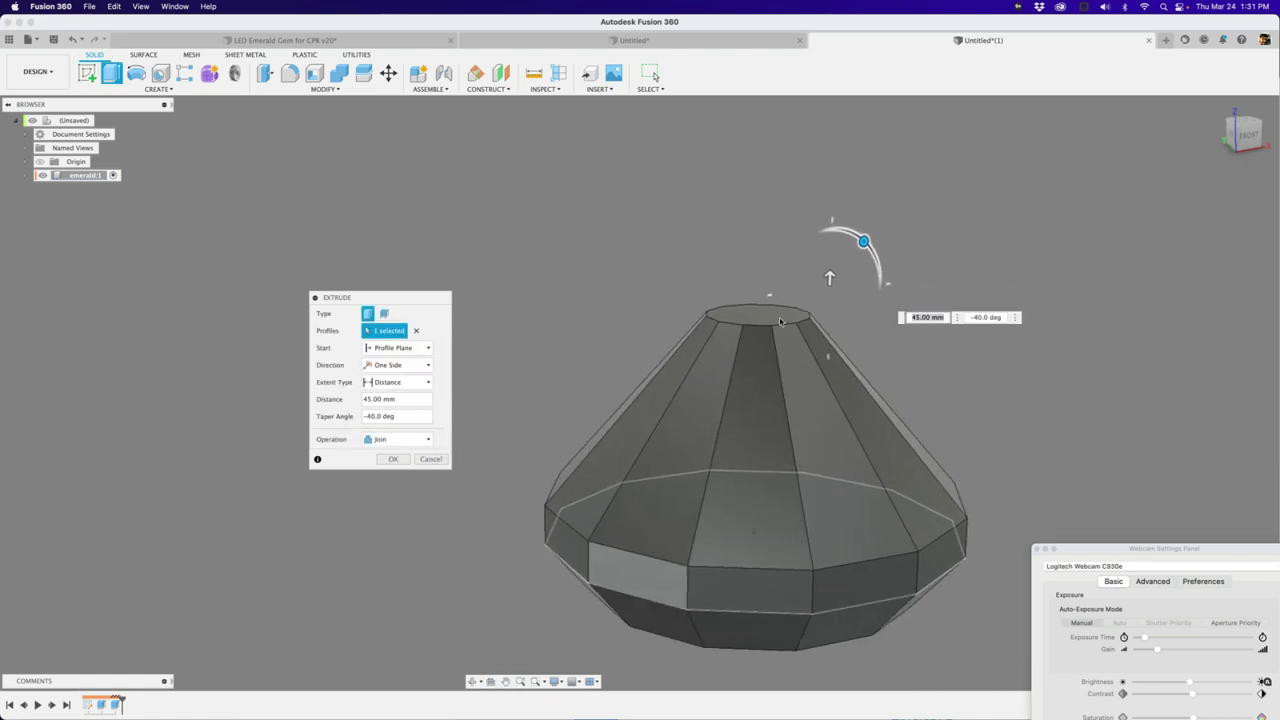
Set the tapered upper extrusion's distance to 75 mm so its sides meet at a point, and complete it.
click(1256, 139)
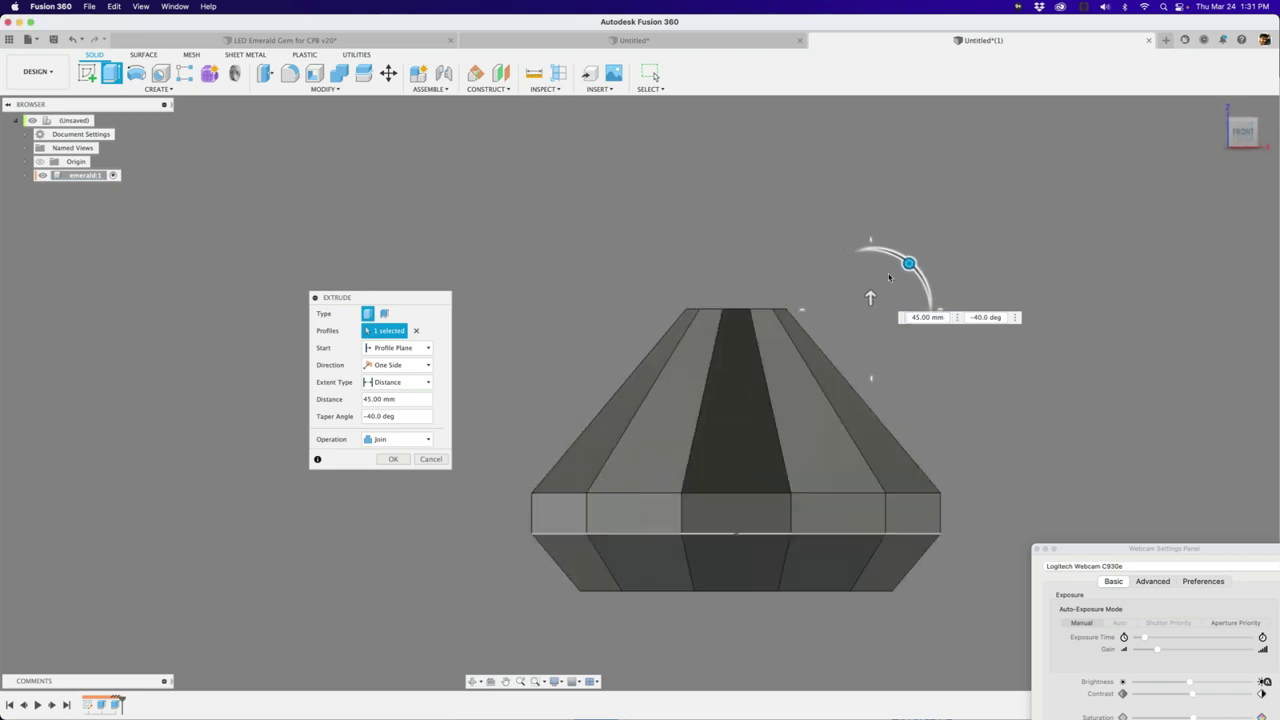
drag(871, 298, 871, 175)
scroll(740, 264, up, 5)
scroll(738, 262, down, 5)
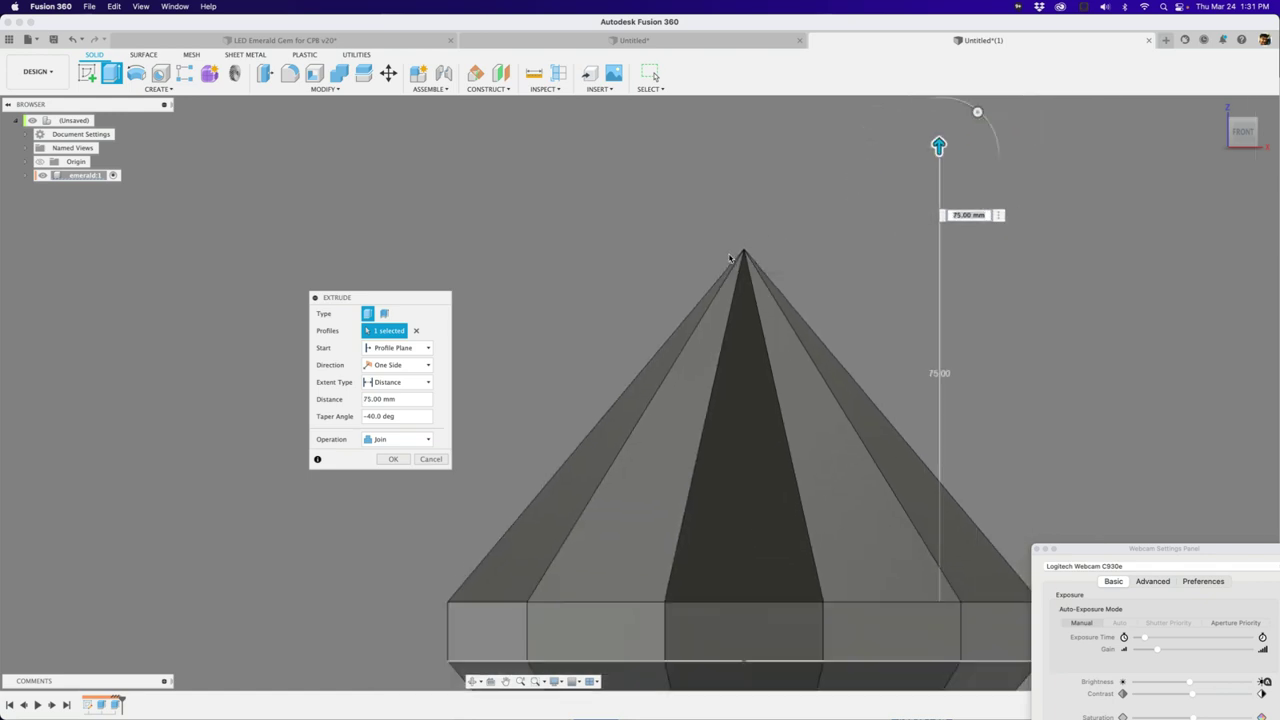
key(Return)
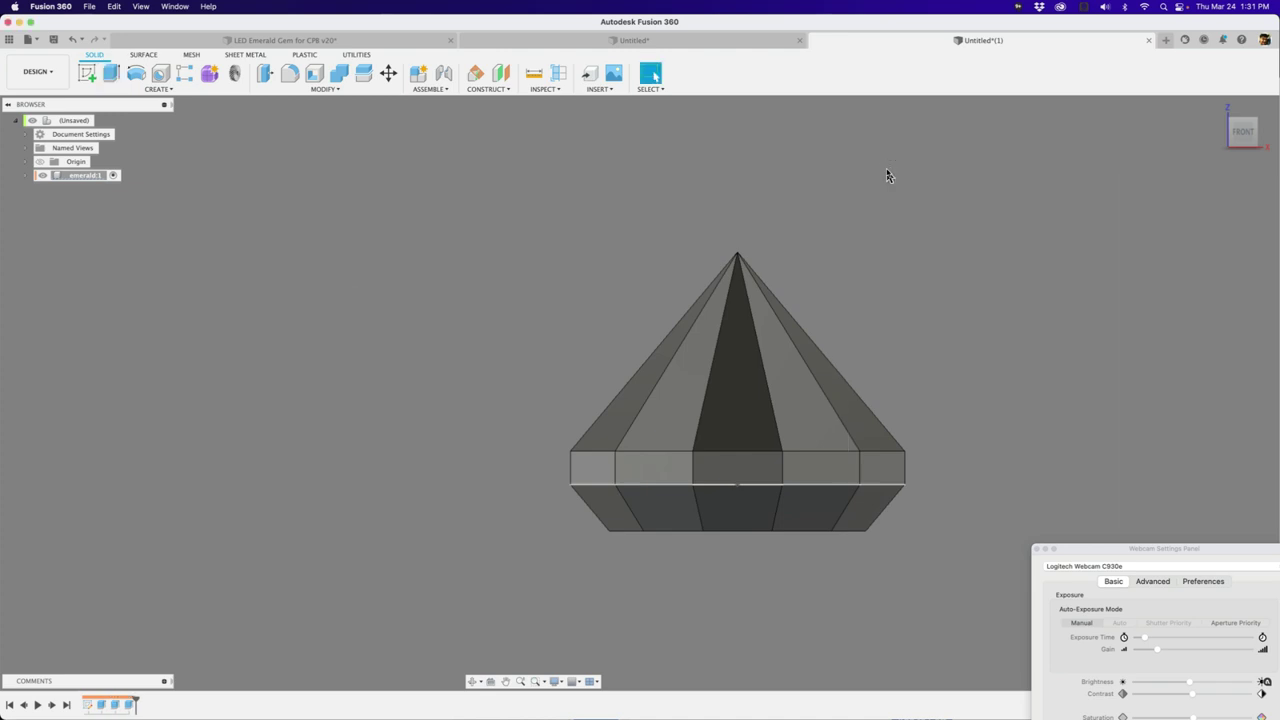
Expand the emerald component's contents and hide its polygon sketch.
scroll(886, 170, down, 1)
shift+middle_drag(1016, 527, 1006, 364)
scroll(1004, 360, up, 4)
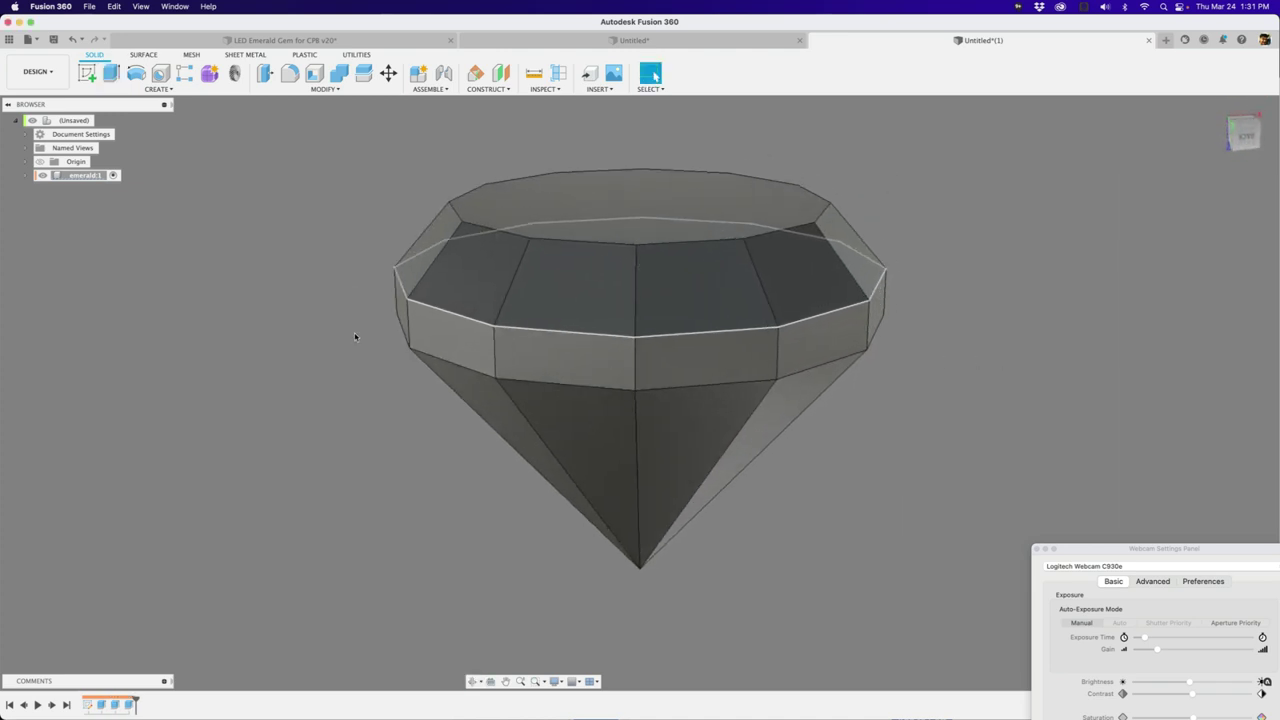
shift+middle_drag(357, 337, 28, 196)
click(25, 176)
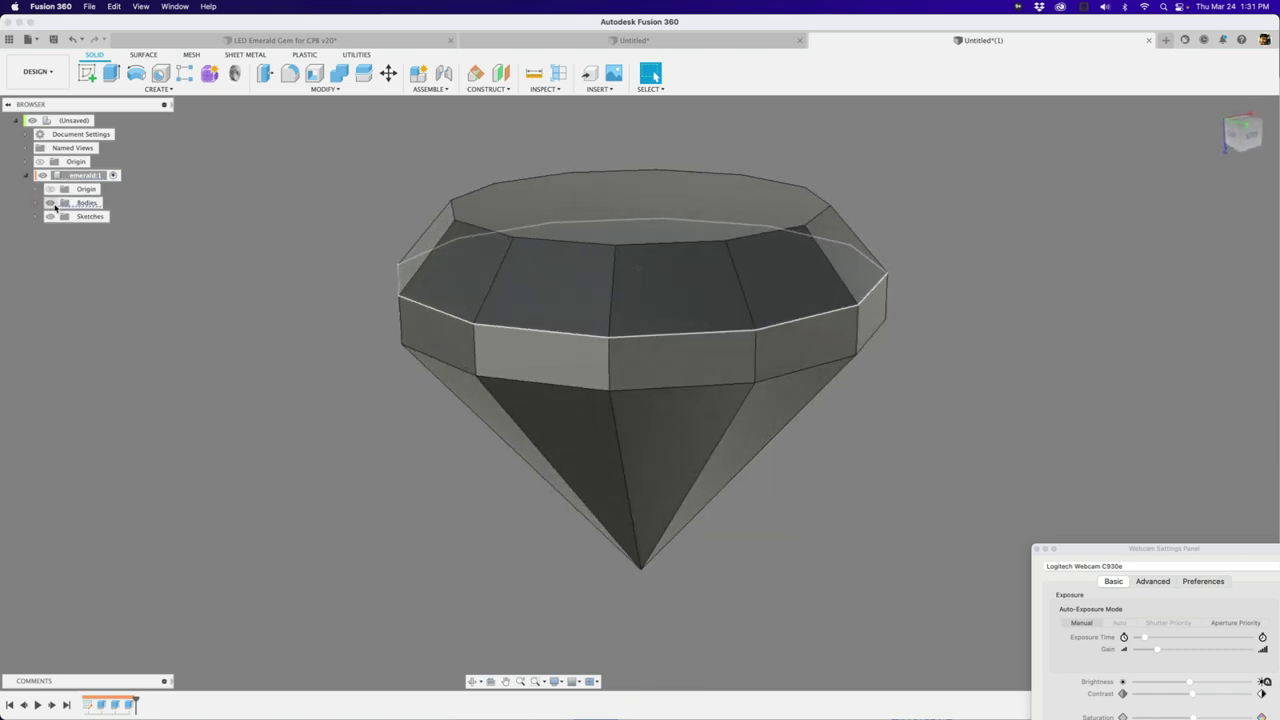
mouse_move(237, 208)
shift+middle_down()
mouse_move(463, 277)
mouse_move(591, 266)
mouse_move(756, 324)
mouse_move(603, 331)
mouse_move(518, 280)
mouse_move(449, 351)
mouse_move(803, 391)
mouse_move(640, 220)
mouse_move(420, 80)
shift+middle_up()
Examine the facets of the finished gem in the LED Emerald Gem for CPB v20 design, then return to the new emerald design.
click(391, 41)
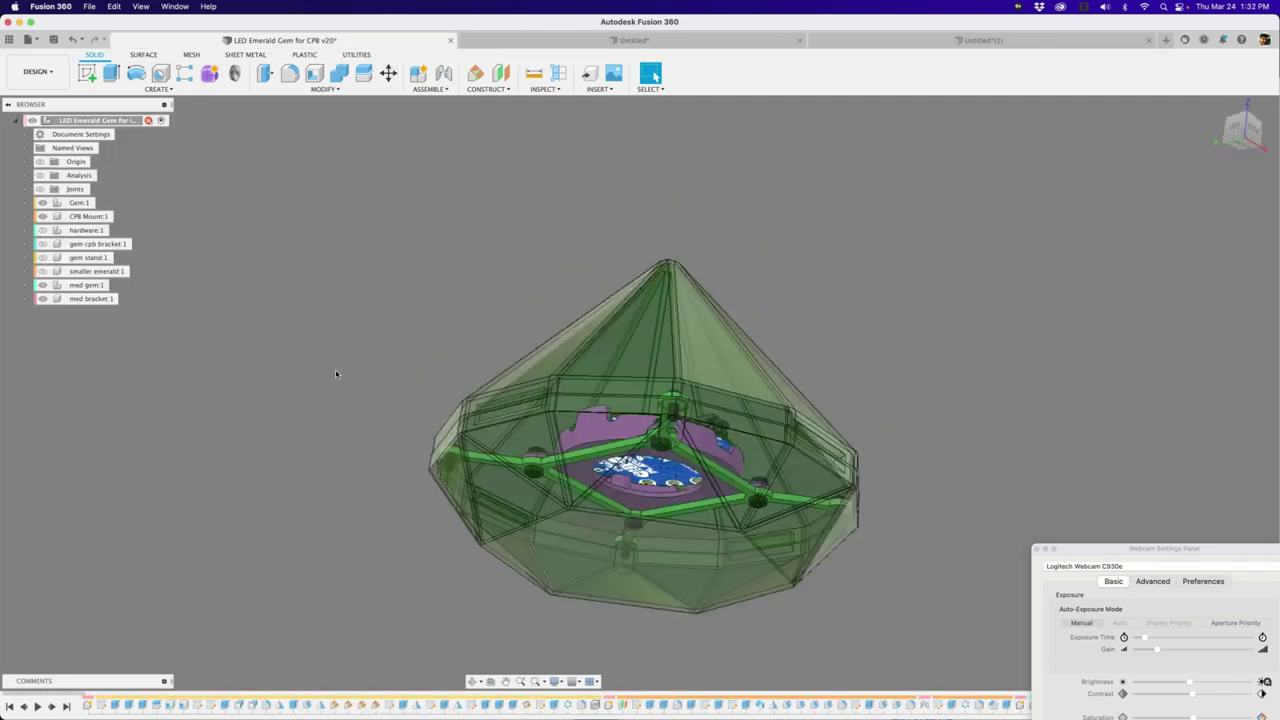
shift+middle_drag(742, 338, 857, 93)
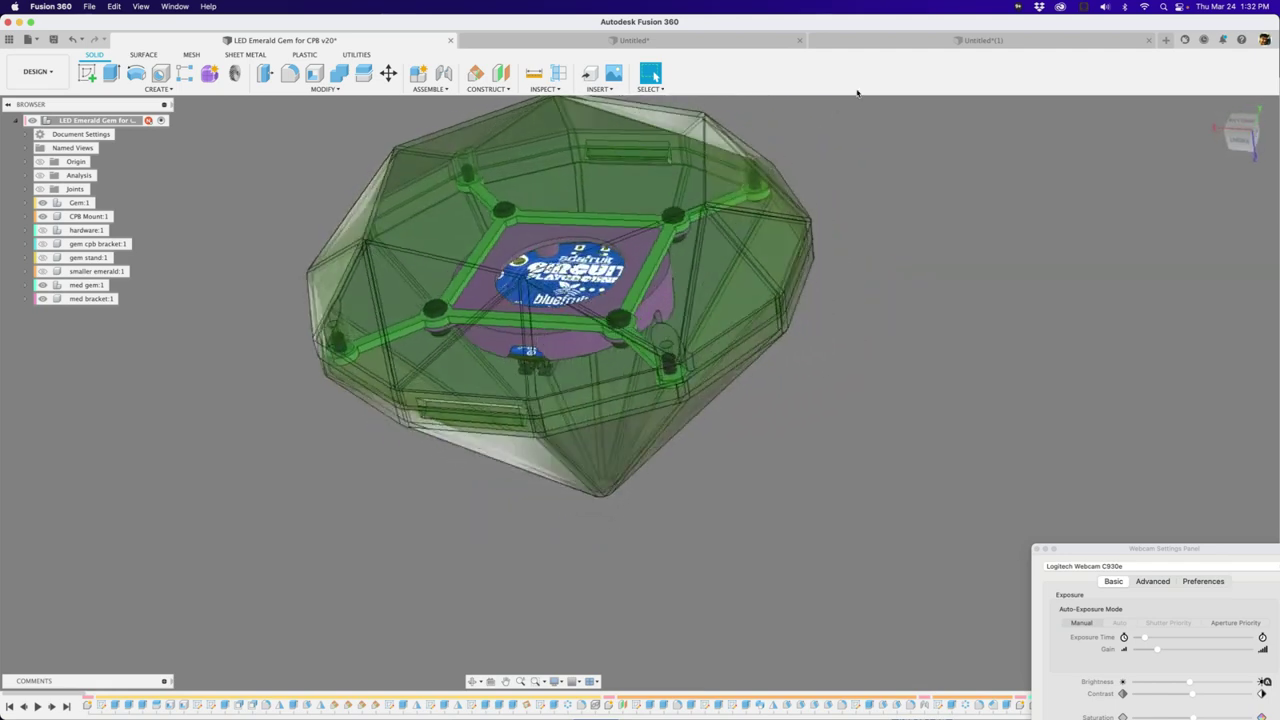
click(694, 41)
click(861, 41)
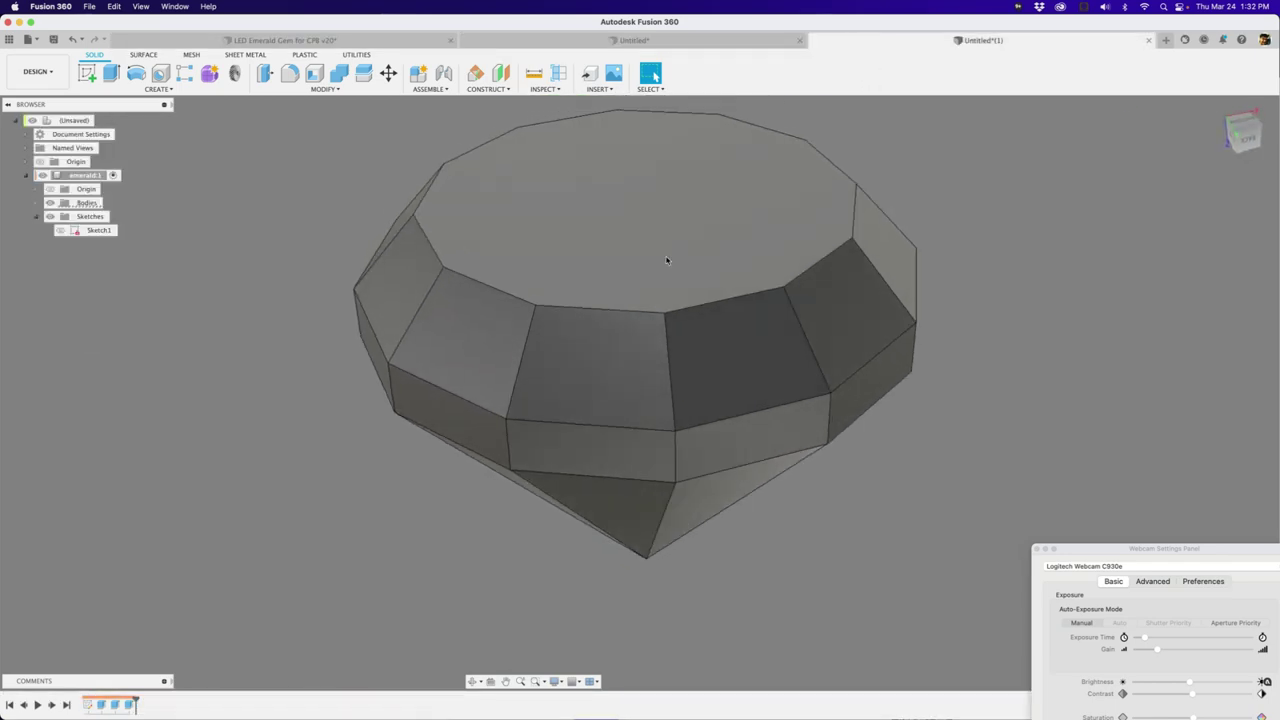
shift+middle_drag(601, 317, 542, 306)
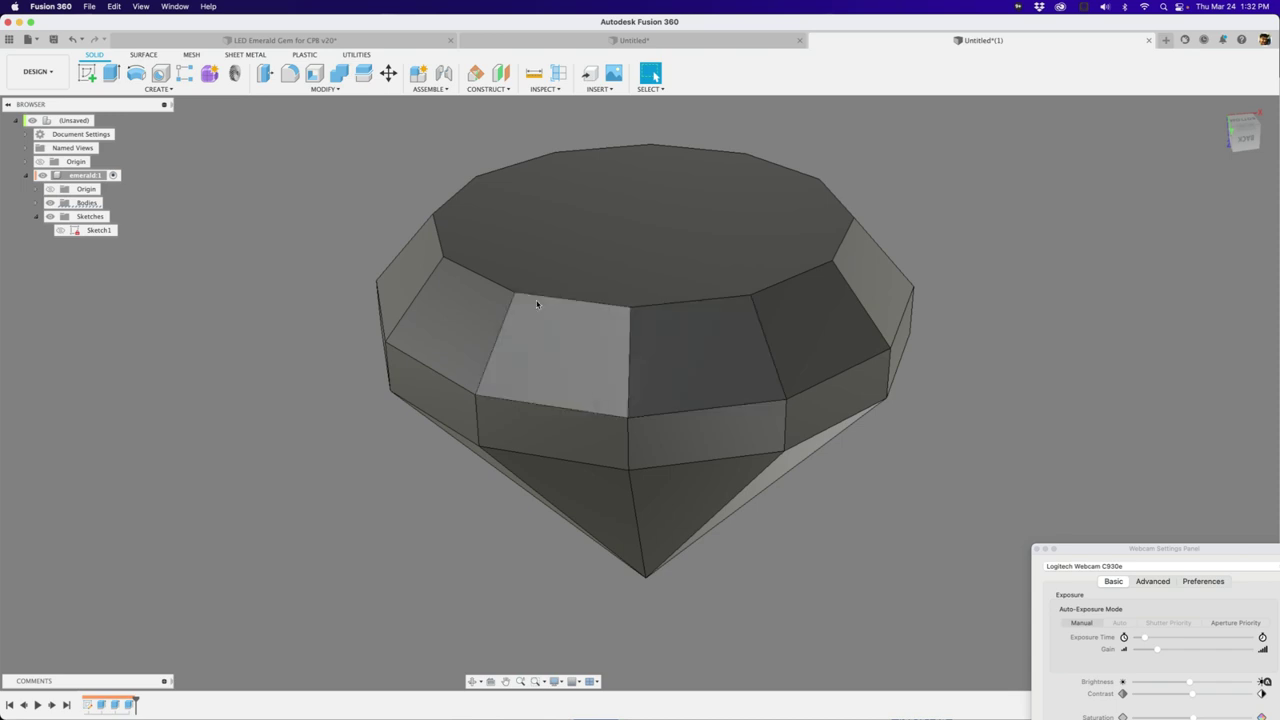
Create a plane through three points: two flat-face corners flanking a slanted edge, and that edge's end at the band.
click(484, 90)
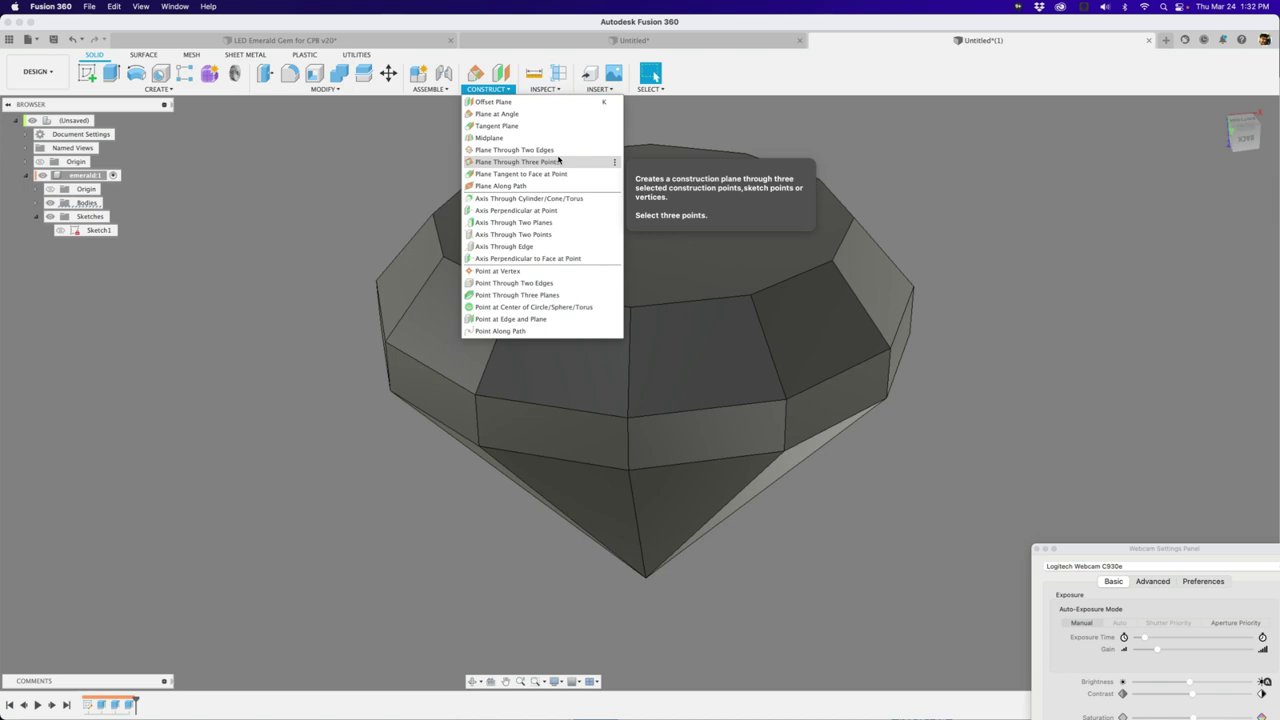
click(527, 161)
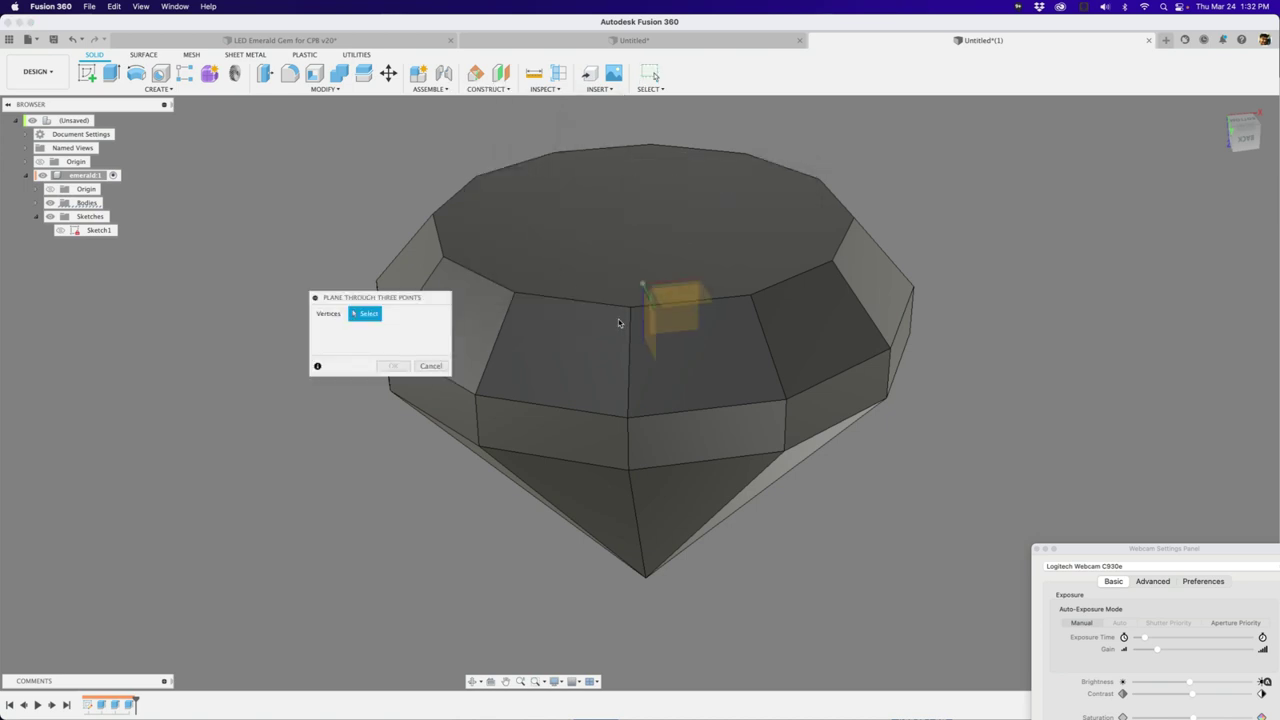
scroll(733, 309, up, 3)
shift+middle_drag(610, 426, 587, 329)
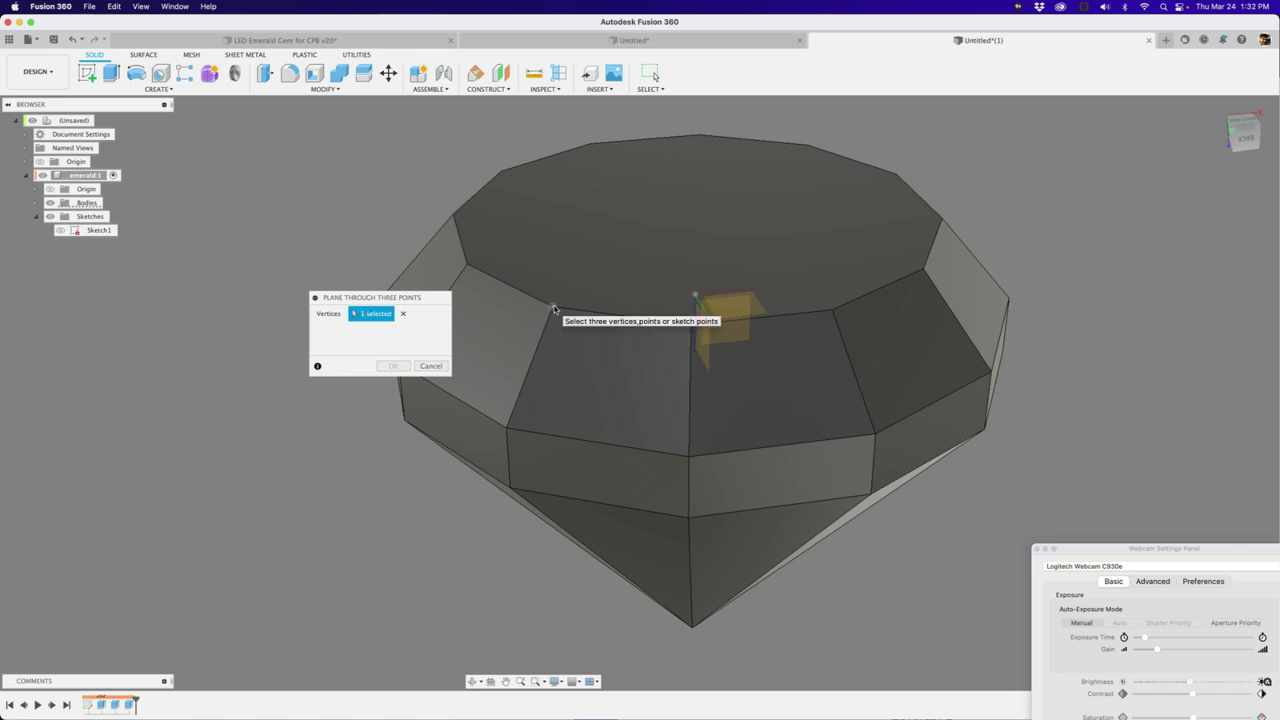
click(555, 310)
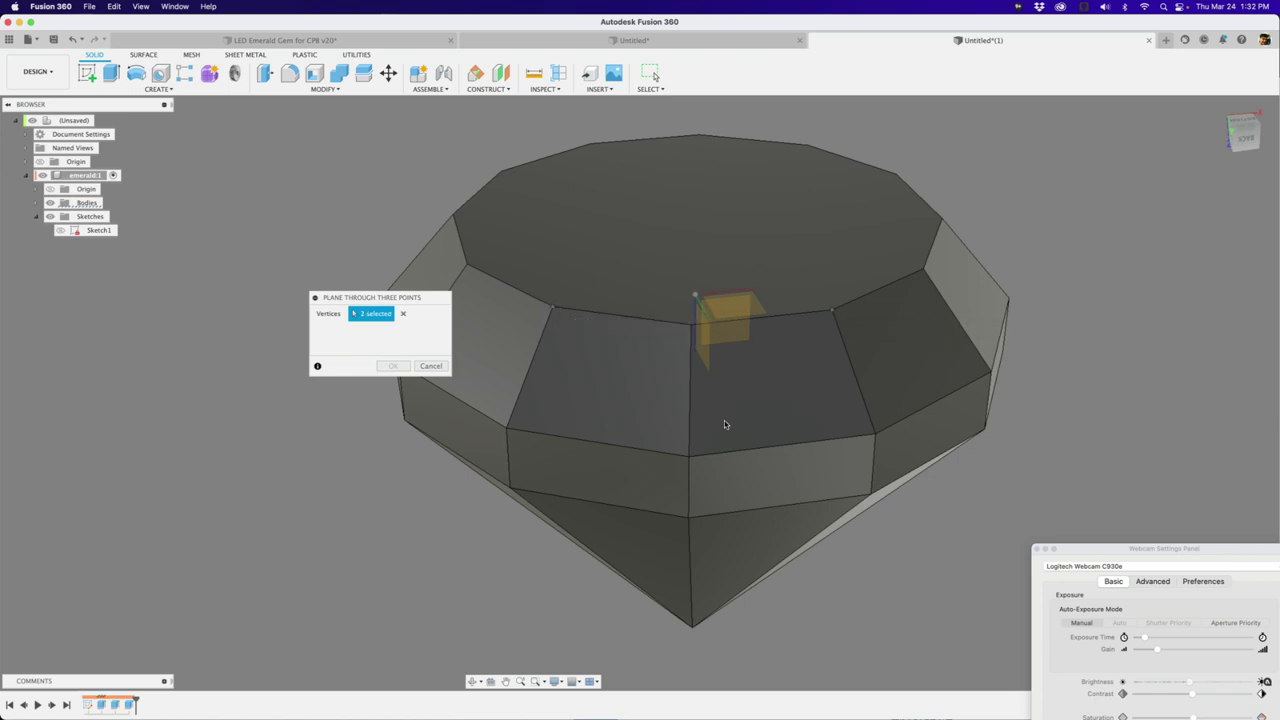
click(690, 456)
scroll(646, 398, down, 3)
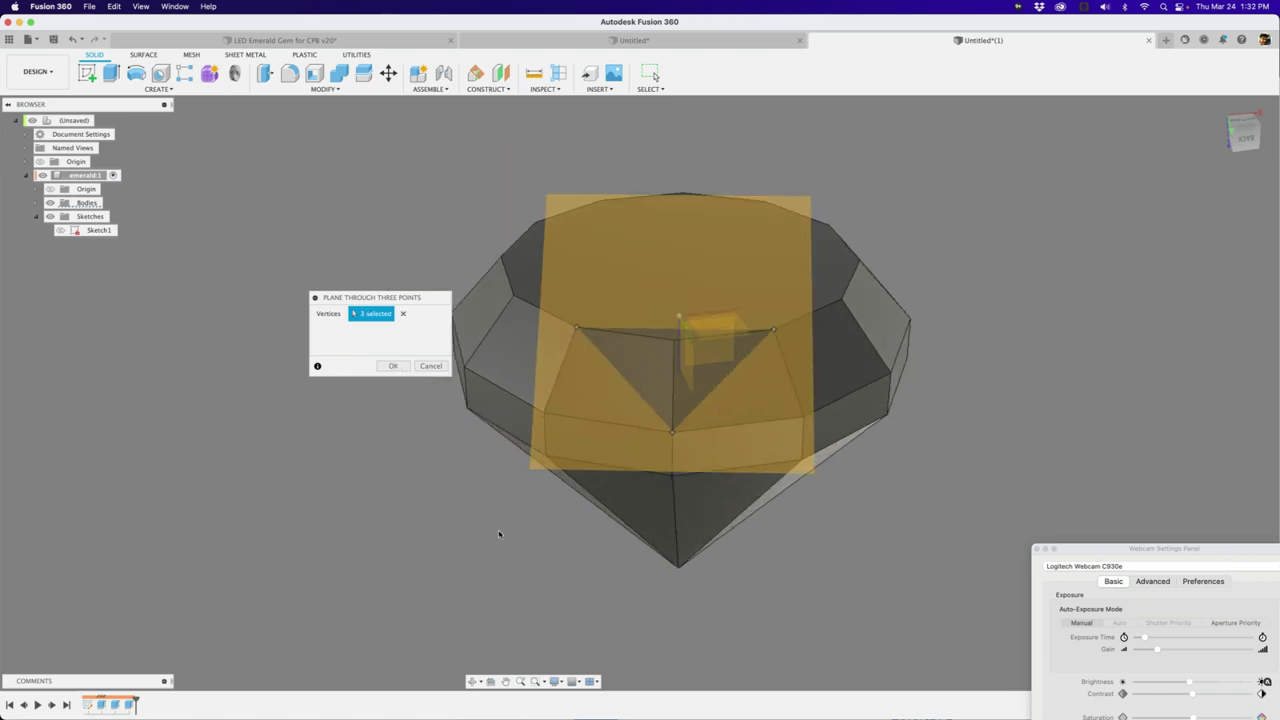
shift+middle_drag(500, 532, 548, 512)
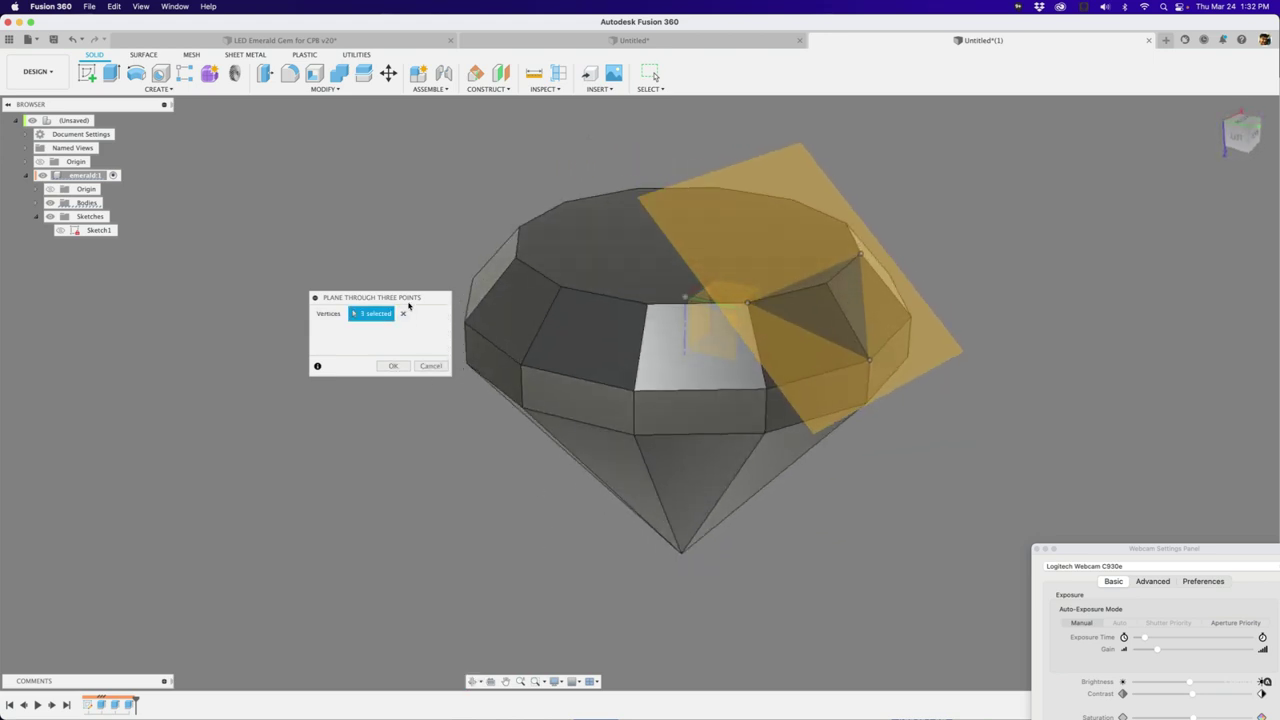
drag(381, 294, 406, 257)
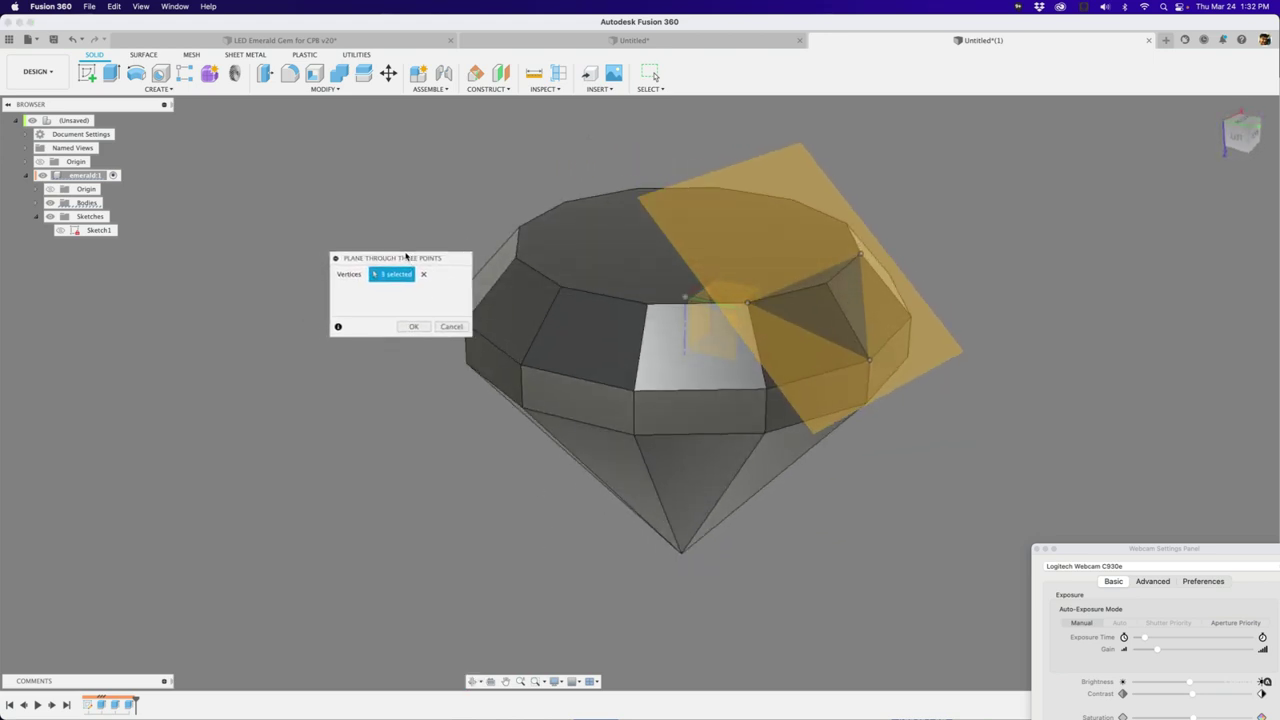
click(412, 327)
Start a sketch on the new three-point plane and project the three vertices that define the plane into it.
click(884, 386)
shift+middle_drag(884, 386, 902, 530)
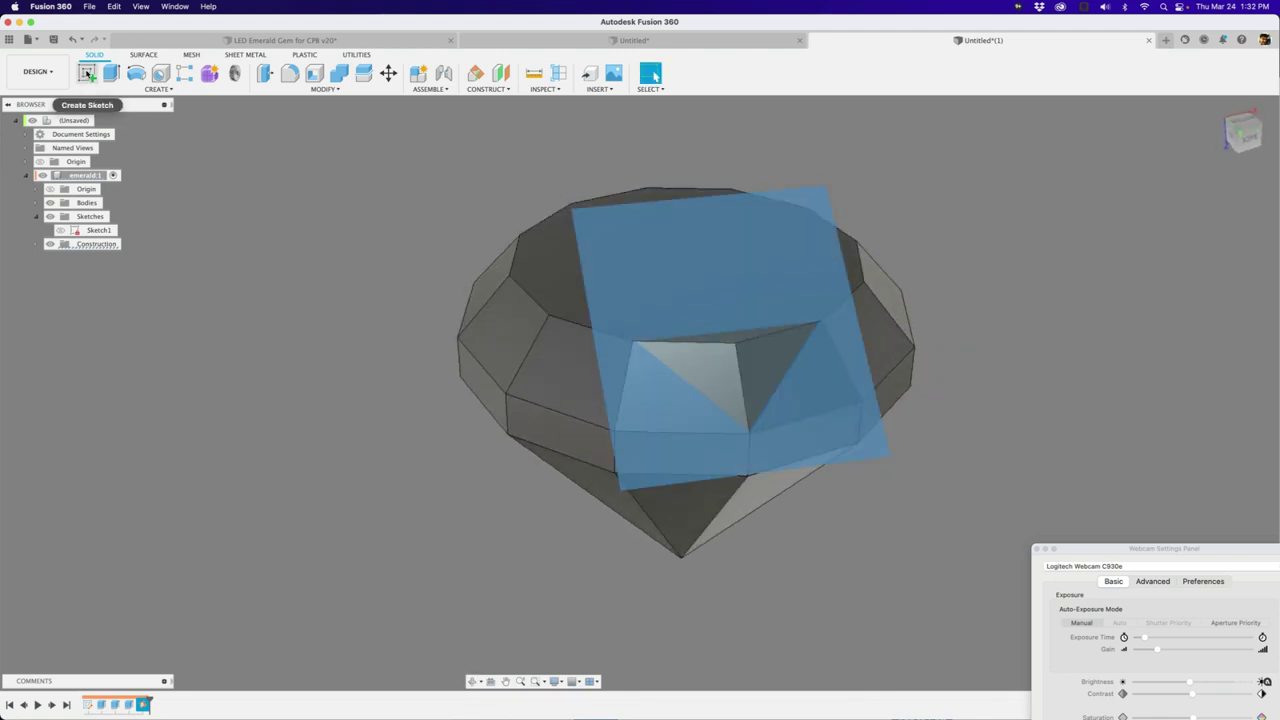
click(87, 73)
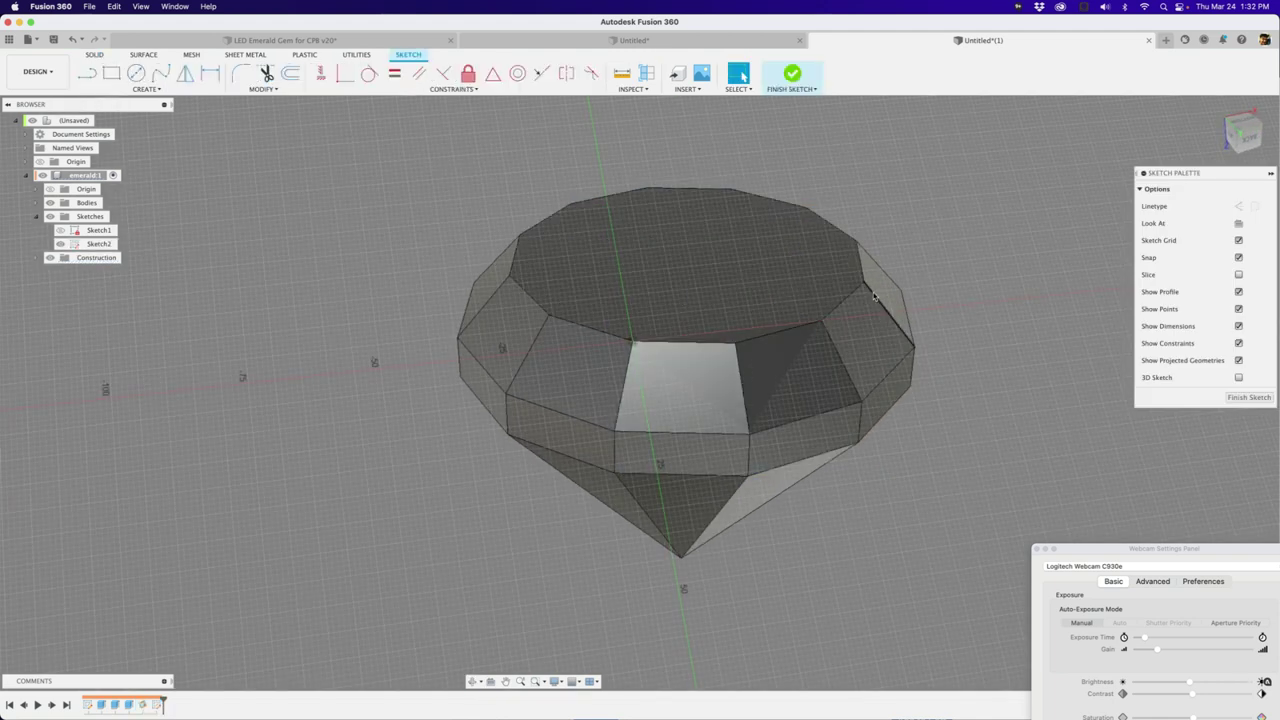
scroll(822, 358, up, 4)
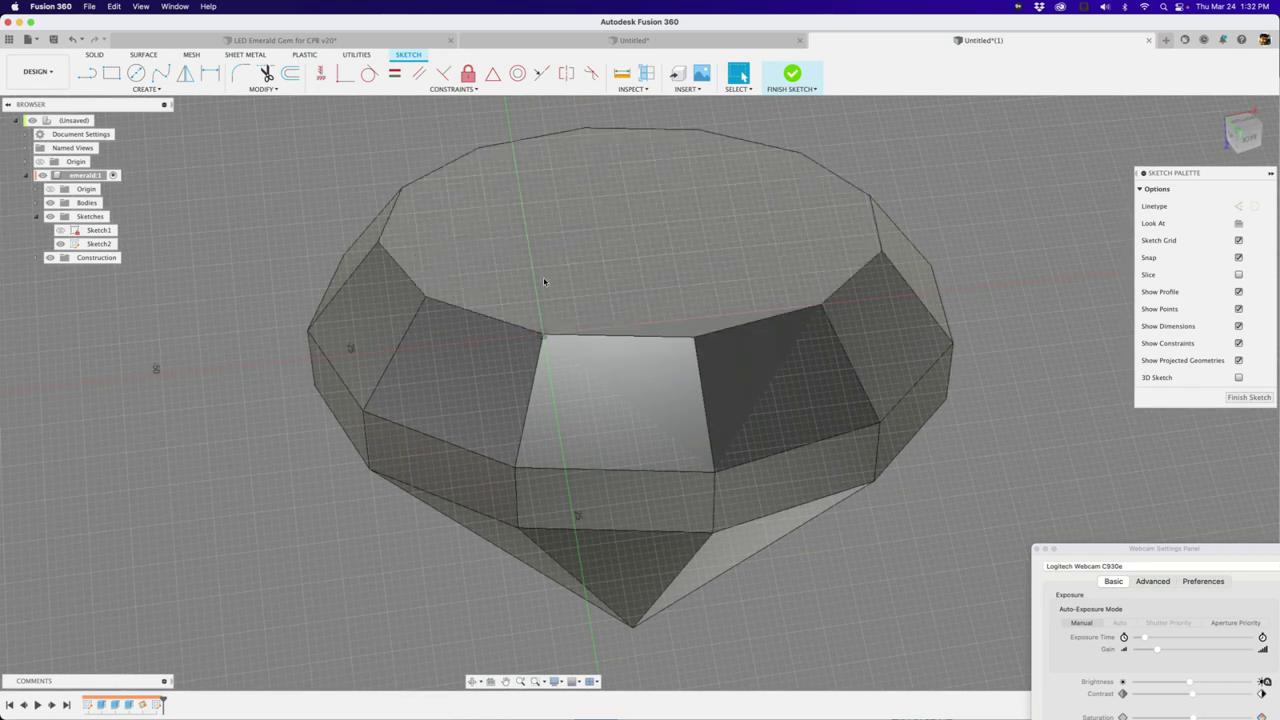
key(p)
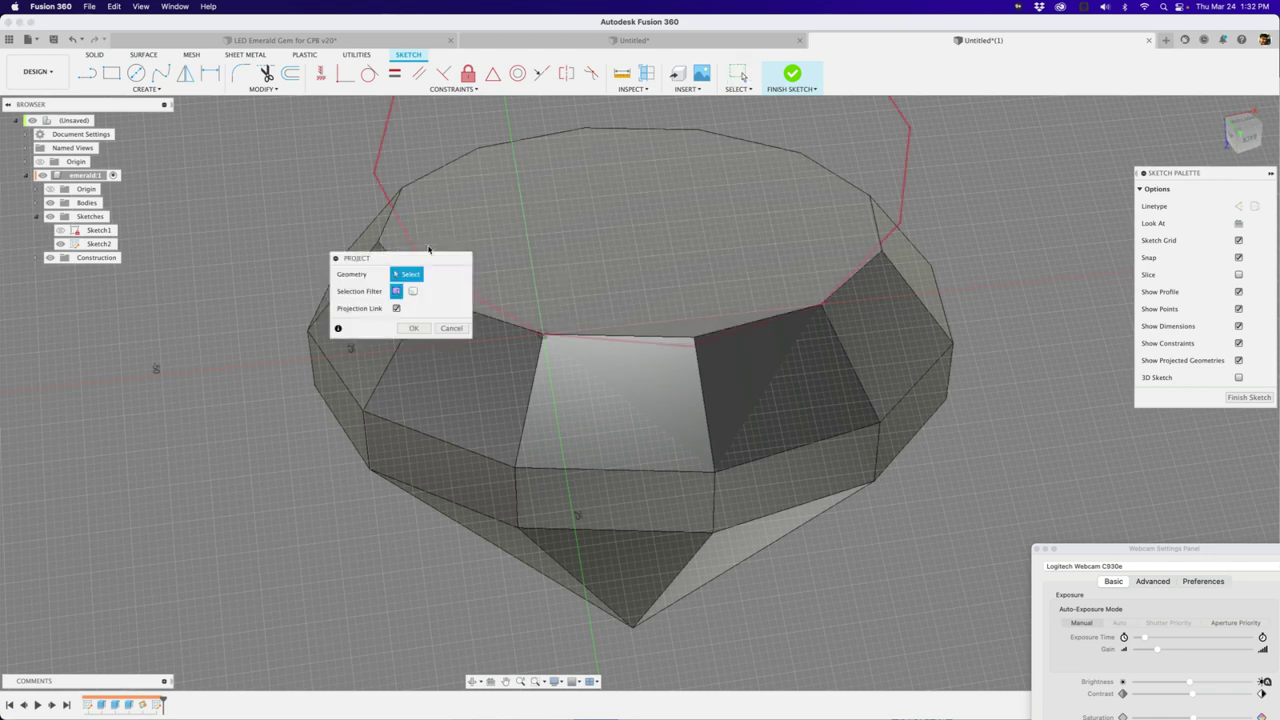
drag(436, 260, 362, 283)
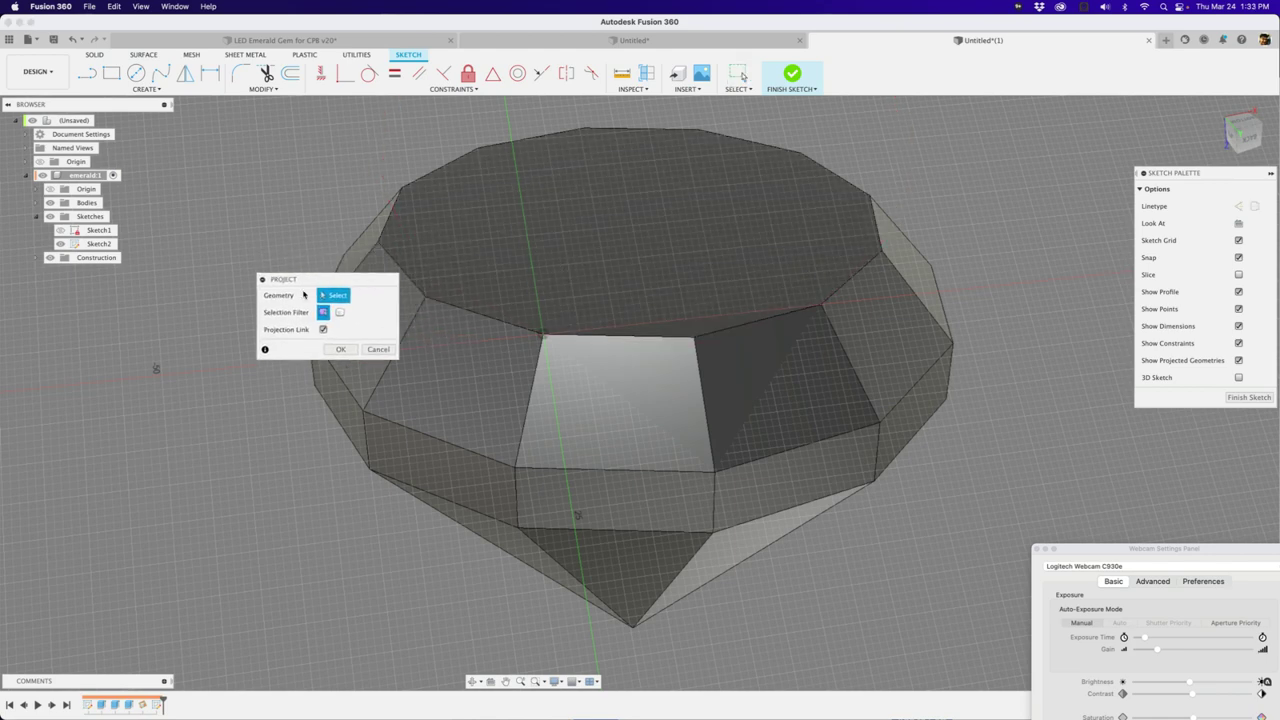
click(822, 309)
click(595, 386)
click(340, 349)
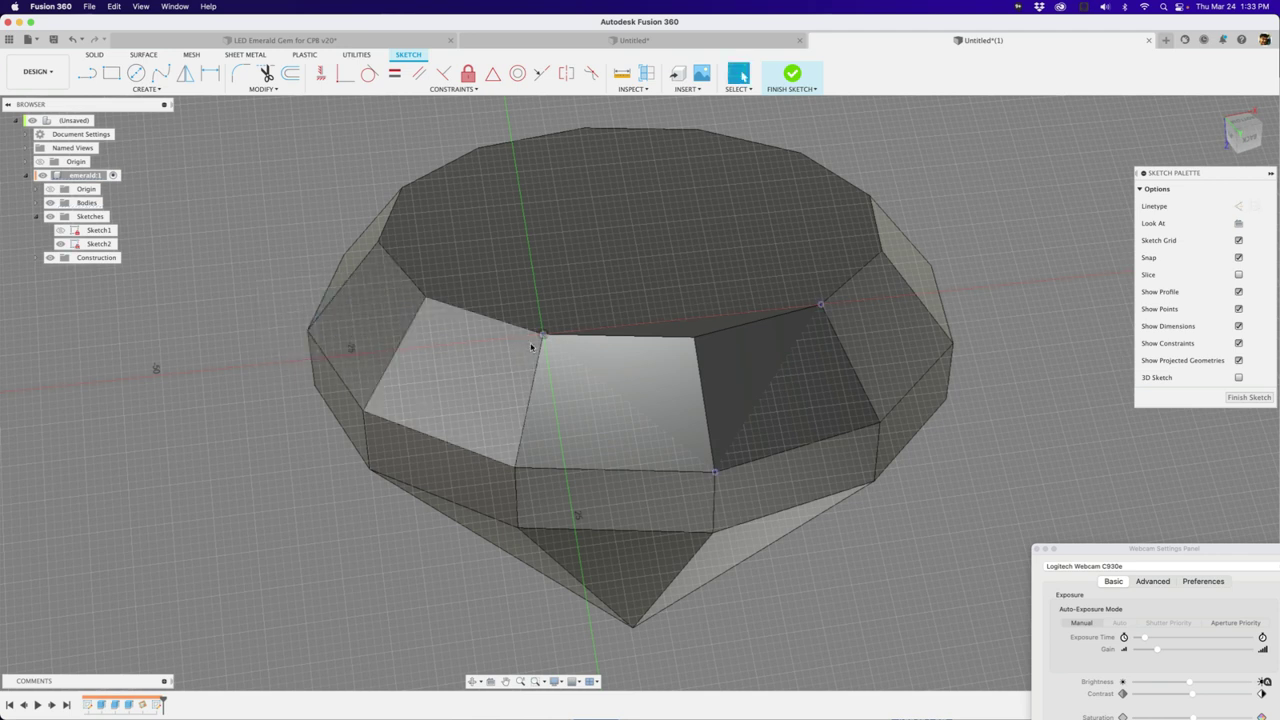
Draw a line between the two projected corner points on the gem's flat face.
key(l)
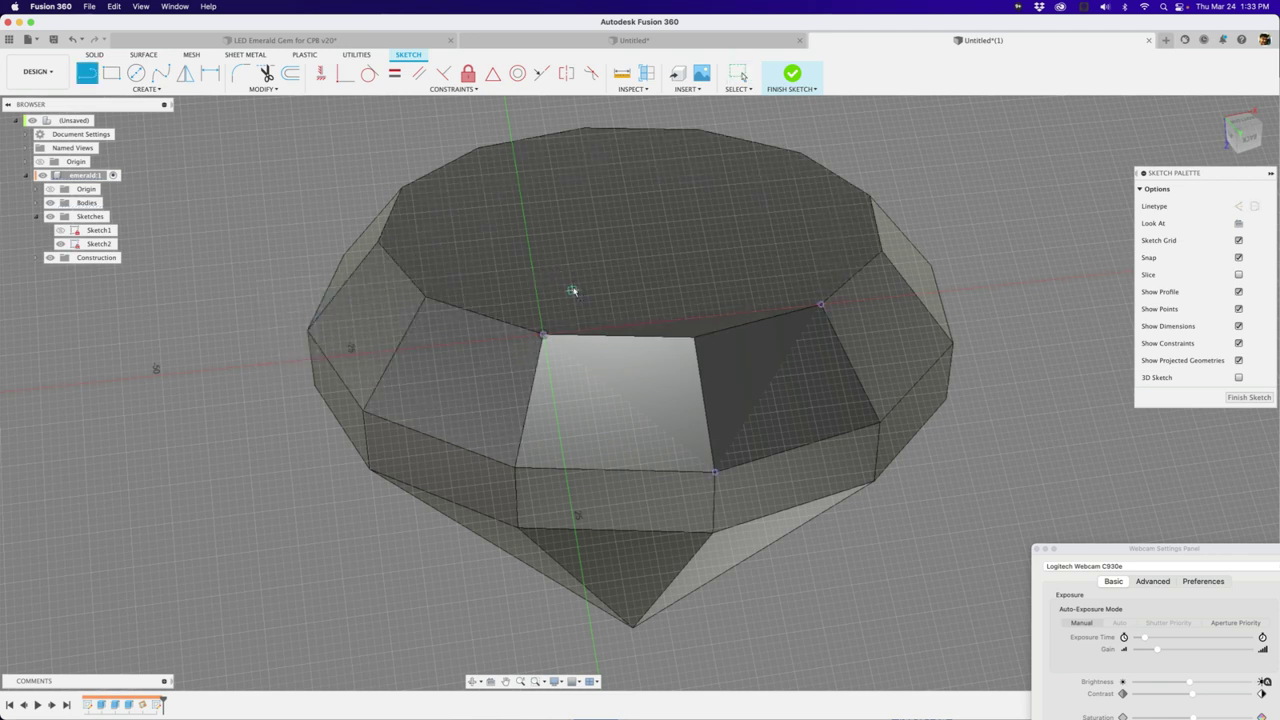
click(543, 333)
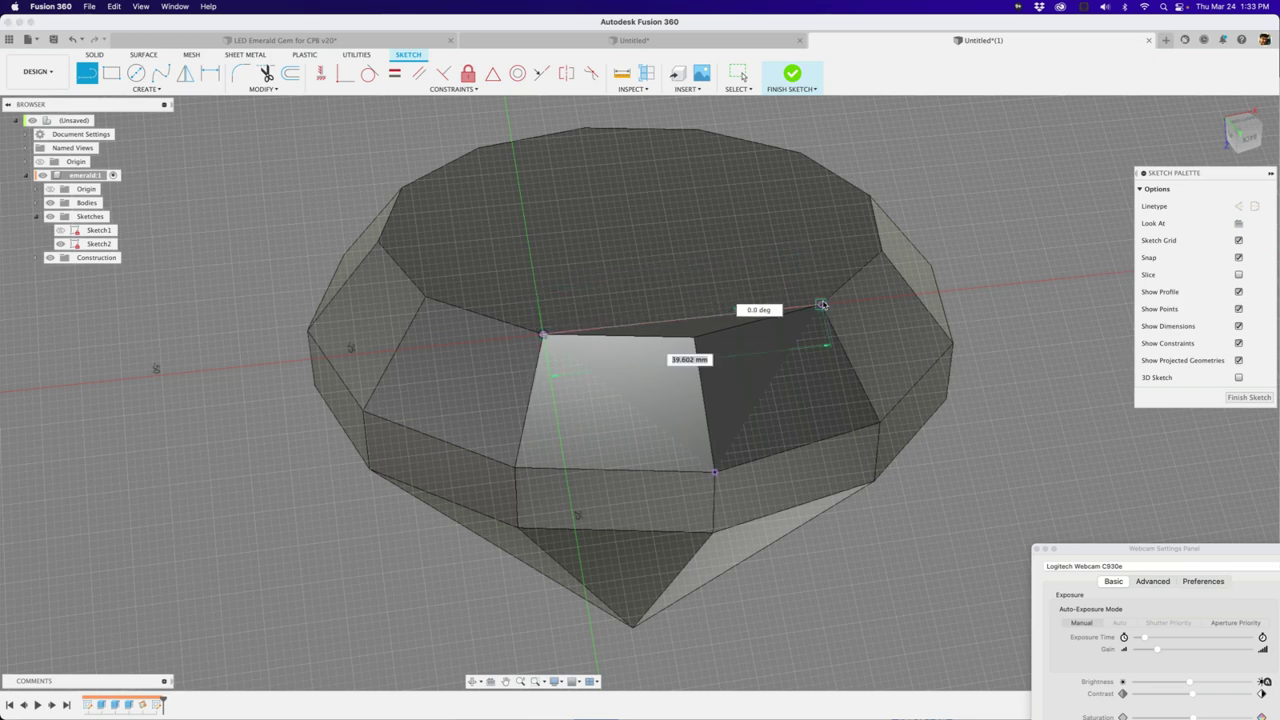